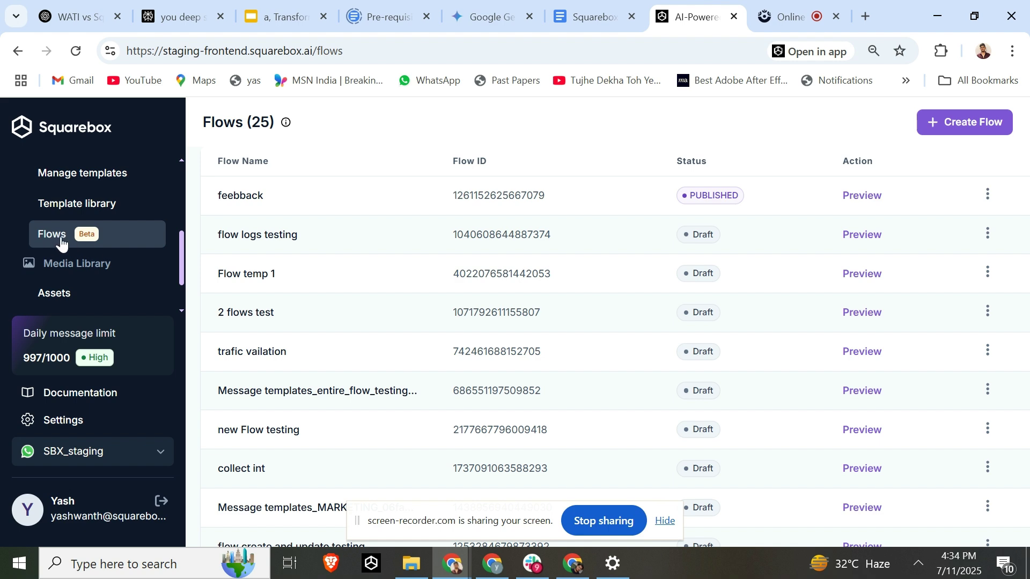
Step: Open the published feebback flow from the flows list in its content editor
scroll(322, 324, "down", 5)
scroll(321, 324, "down", 5)
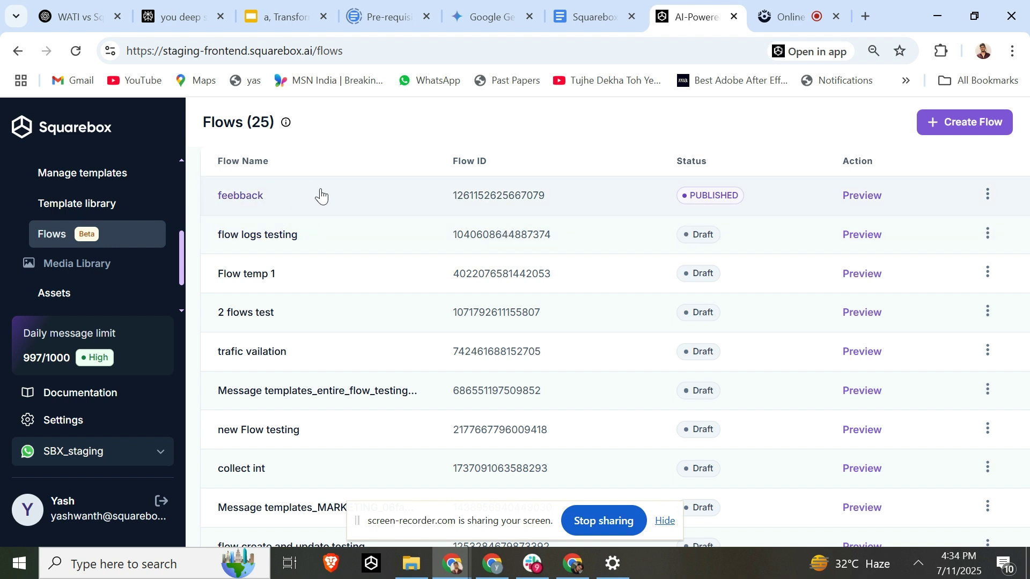
left_click(320, 194)
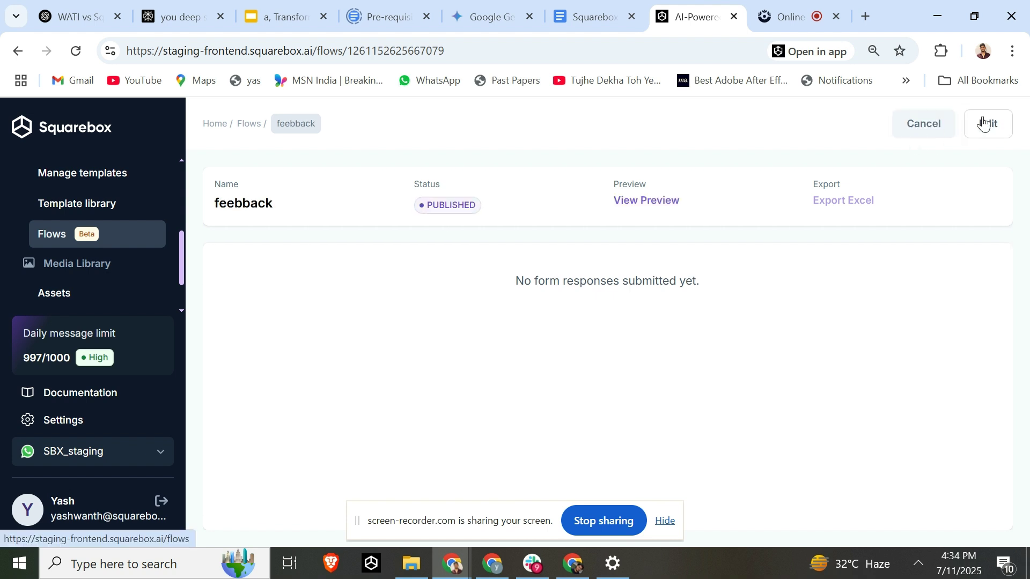
left_click(1008, 129)
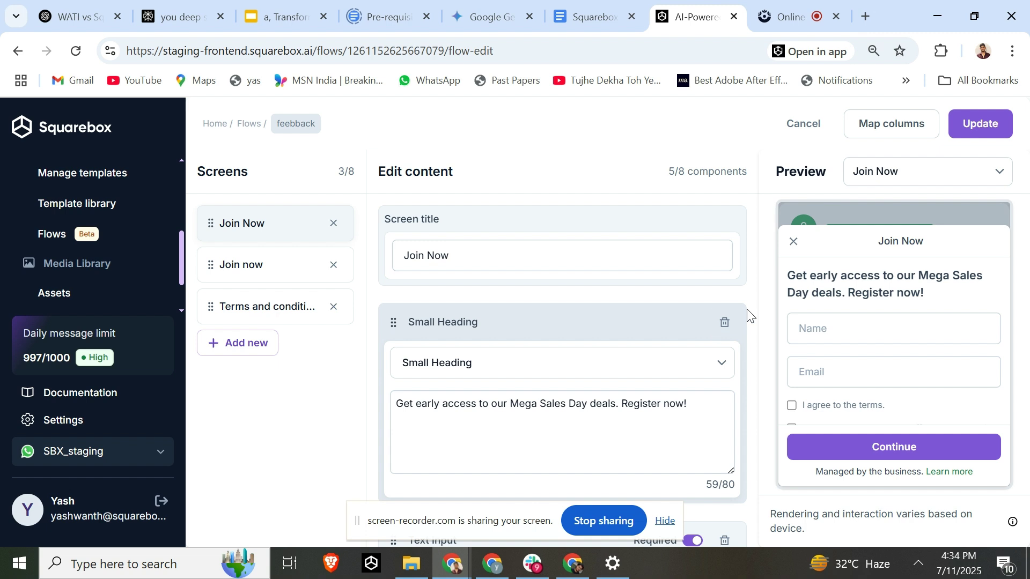
Step: Close and reopen the flow preview, then examine the first Join Now screen's heading, input fields and consent checkboxes
left_click(794, 242)
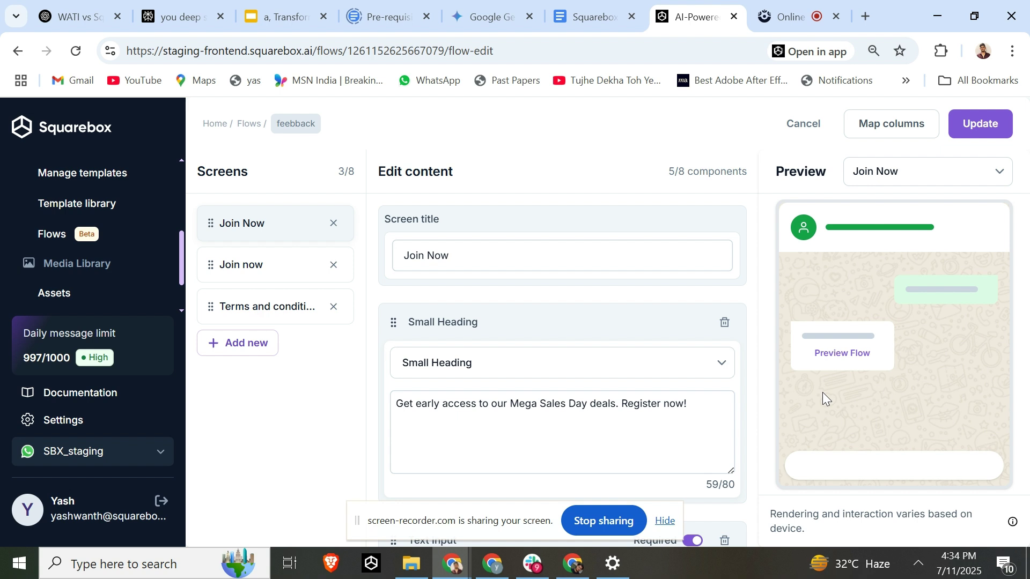
left_click(832, 356)
scroll(893, 383, "down", 1)
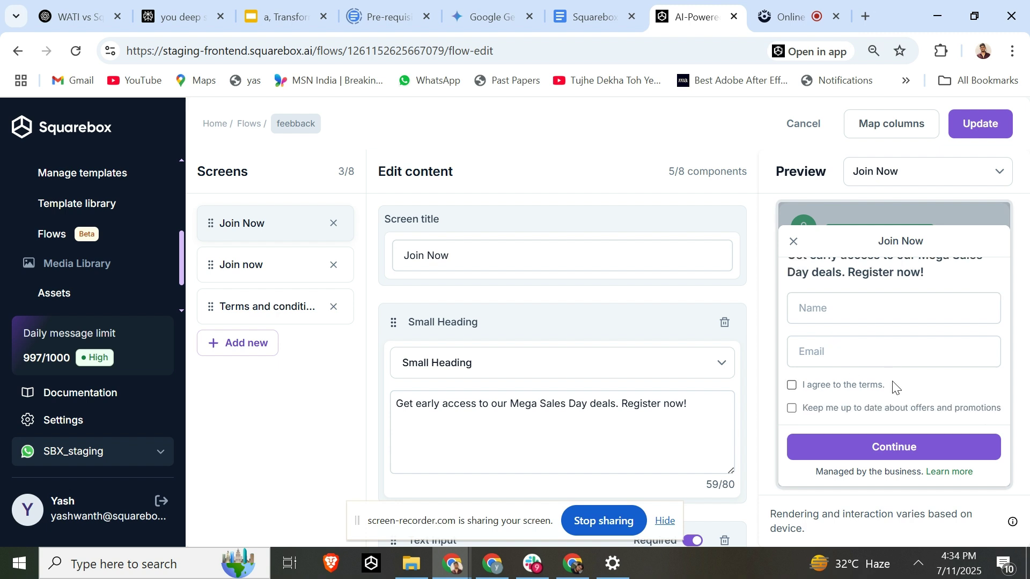
scroll(894, 385, "up", 1)
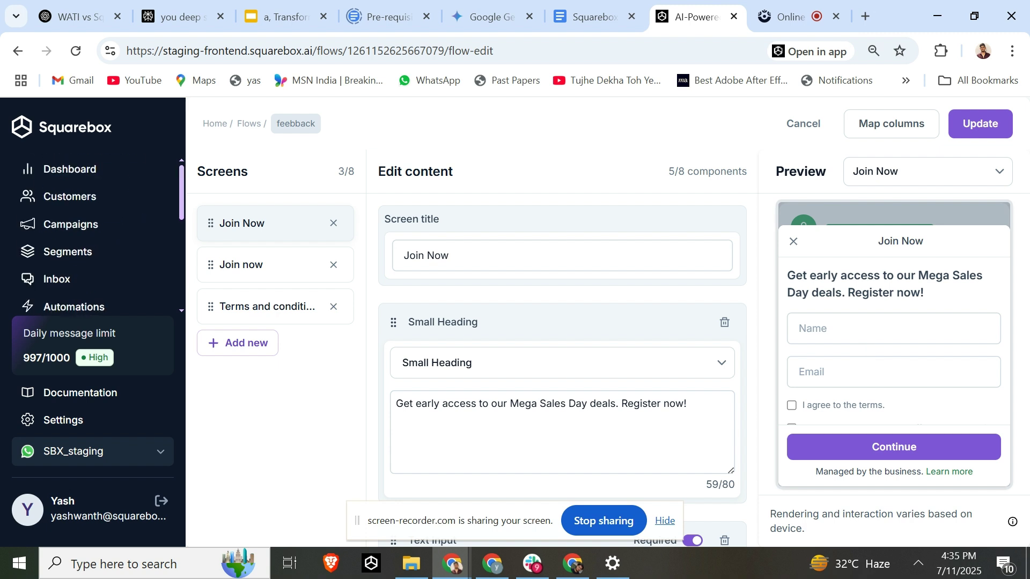
scroll(893, 341, "down", 1)
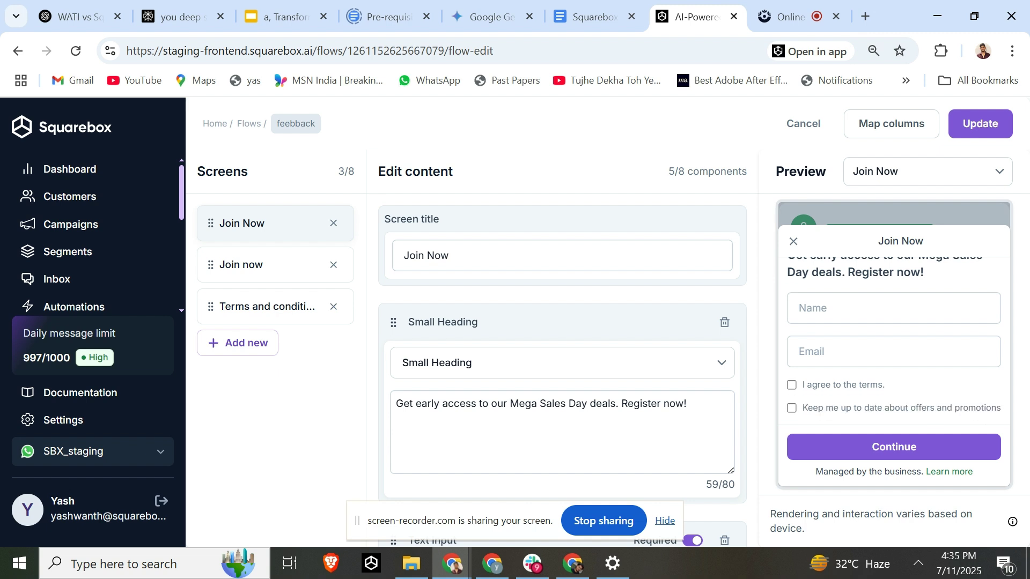
scroll(886, 329, "up", 1)
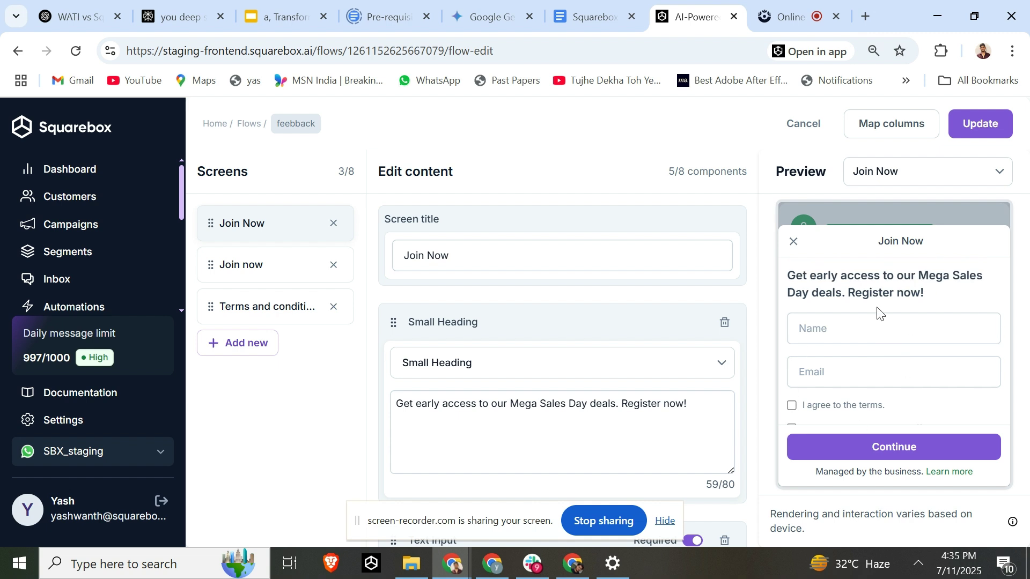
scroll(843, 338, "down", 1)
scroll(844, 337, "up", 1)
scroll(882, 326, "down", 1)
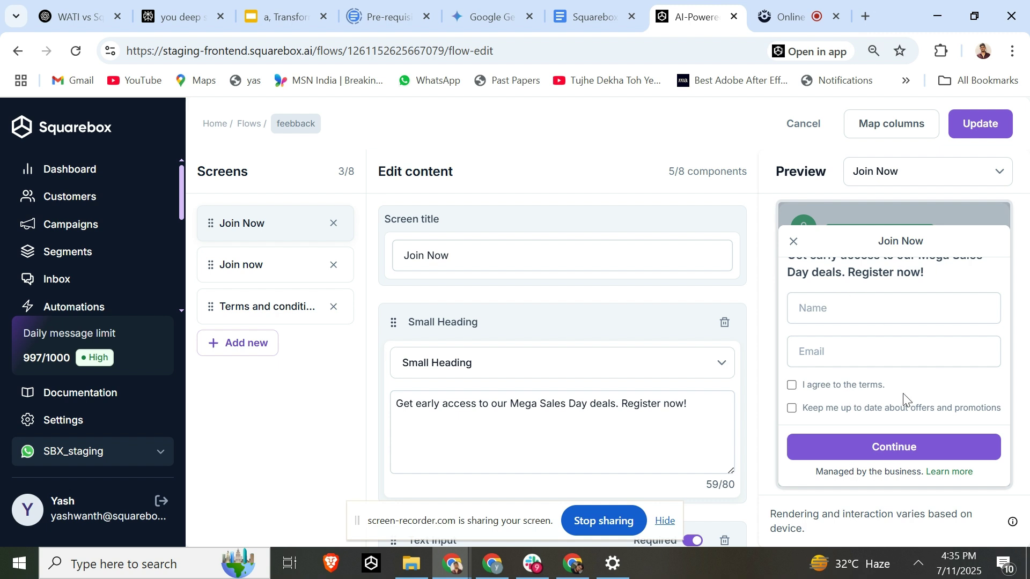
scroll(698, 450, "down", 4)
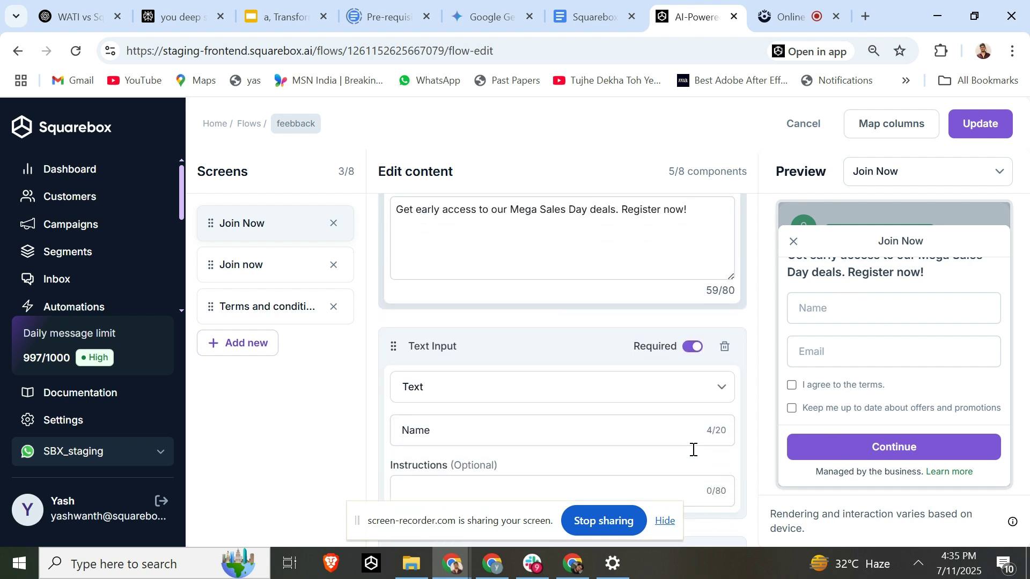
Step: Switch to the second Join now screen and examine its category choices in the preview
left_click(239, 259)
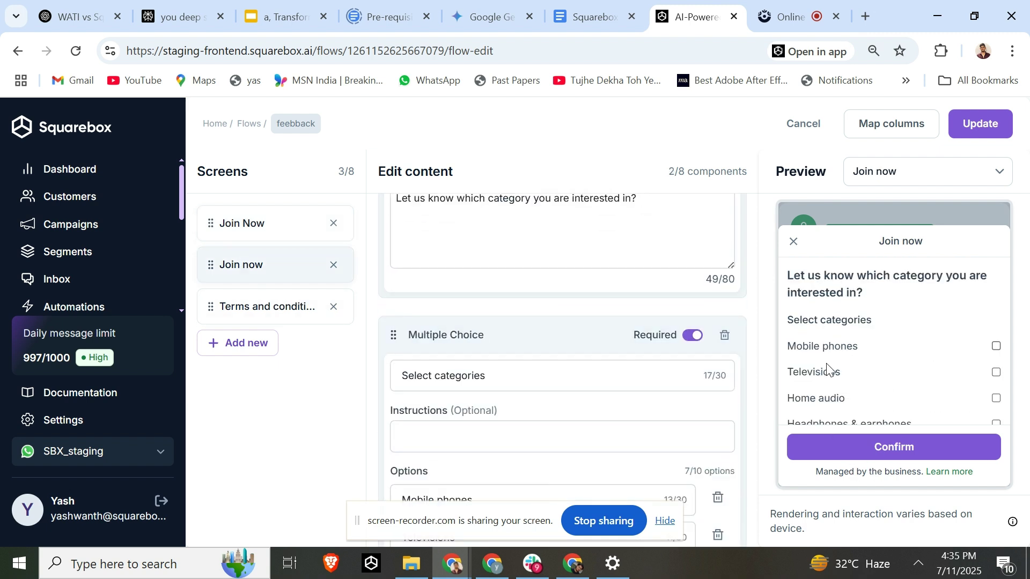
scroll(899, 325, "down", 2)
scroll(899, 325, "up", 2)
scroll(899, 325, "down", 3)
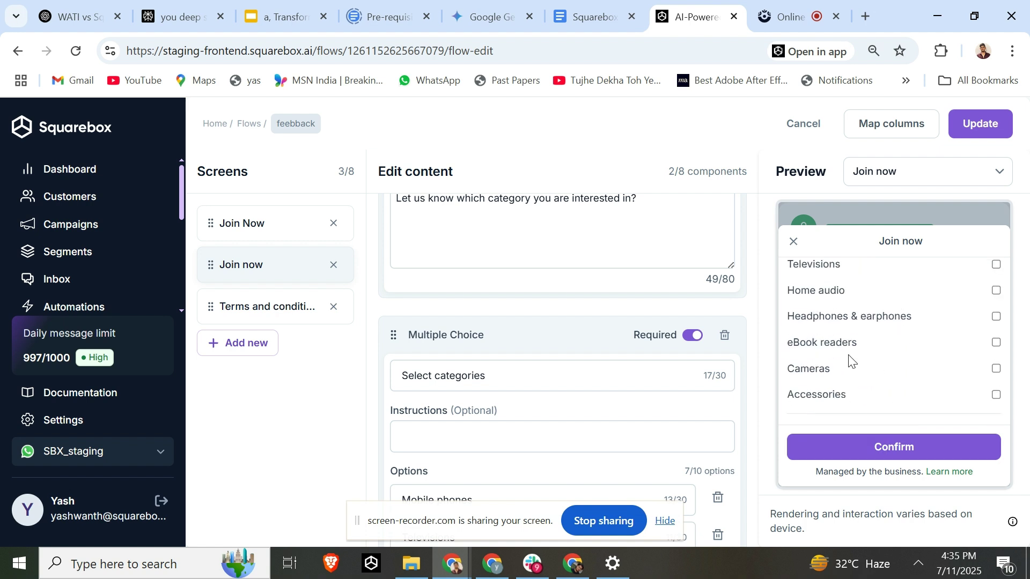
scroll(851, 361, "up", 2)
scroll(874, 376, "down", 2)
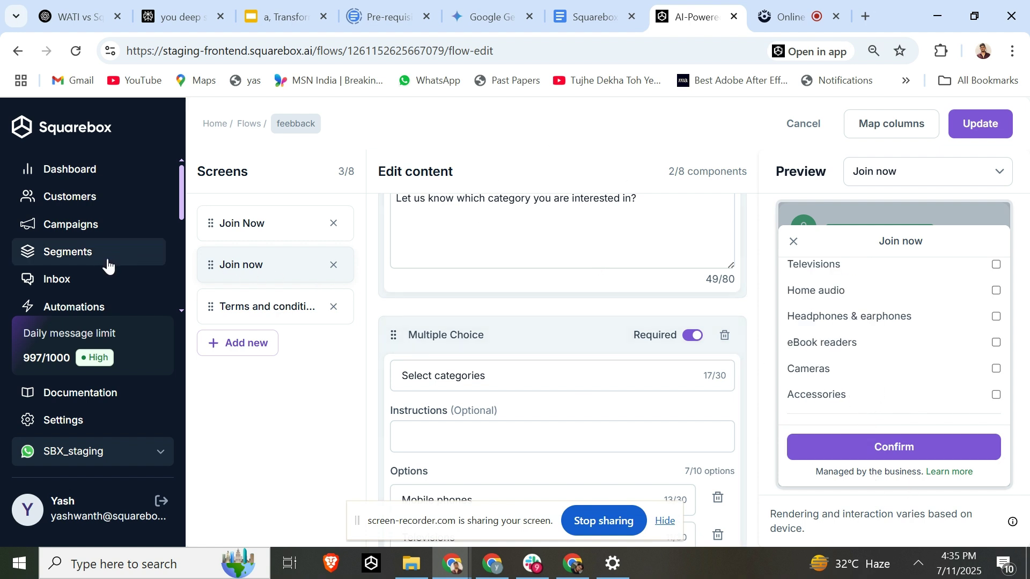
Step: Start a new flow from the Flows page and name it "give rating"
scroll(107, 273, "down", 5)
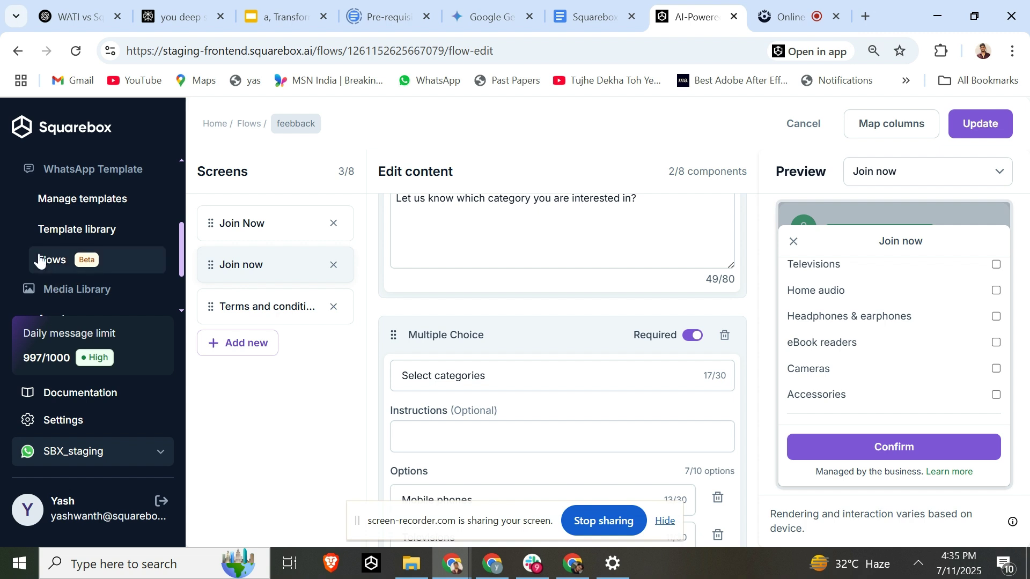
left_click(39, 261)
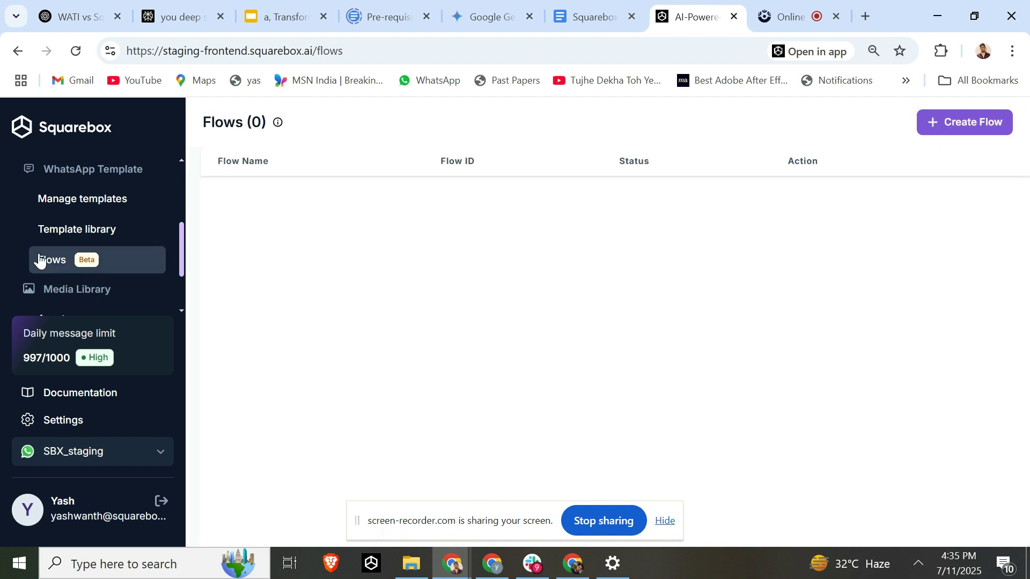
left_click(956, 125)
left_click(274, 208)
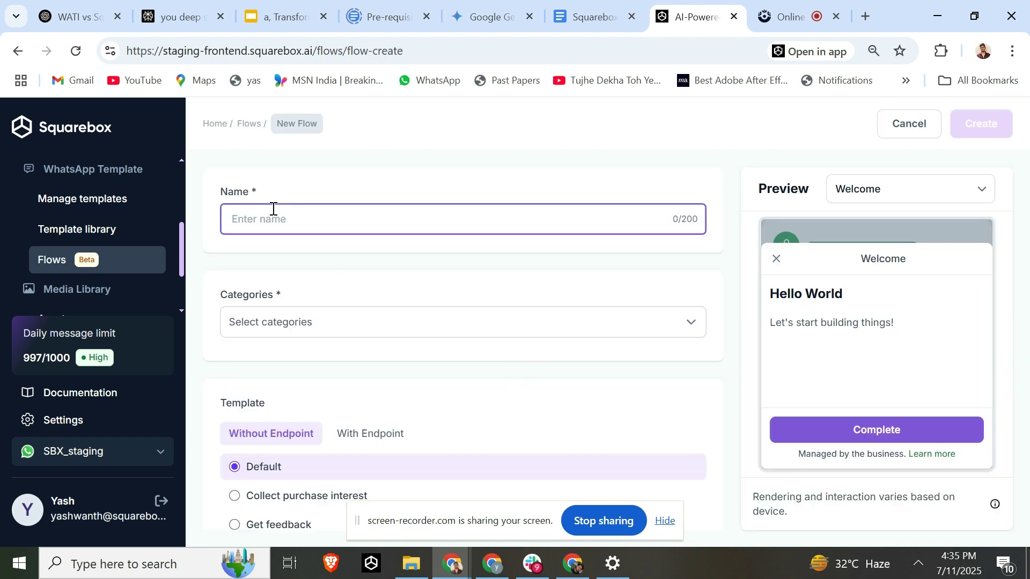
type("give raitn")
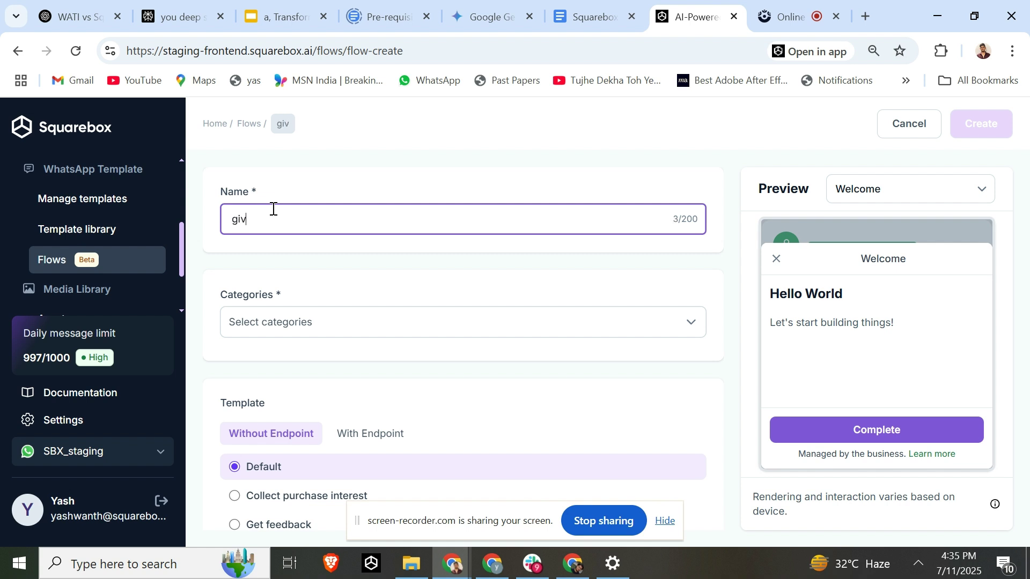
key("BackSpace")
key("BackSpace")
type("ting")
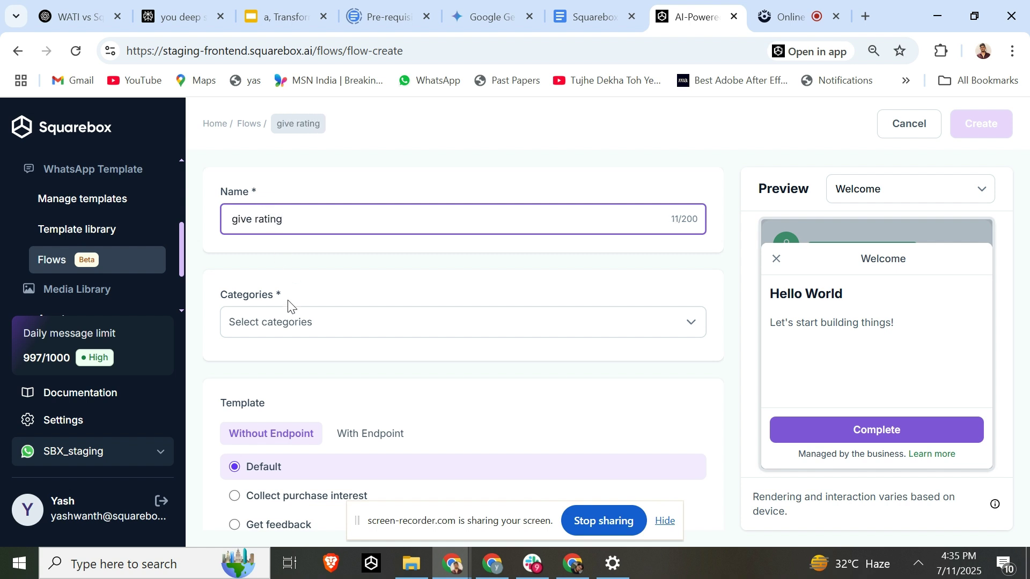
Step: Assign the Sing up, Sing in and Survey categories to the new flow
left_click(294, 322)
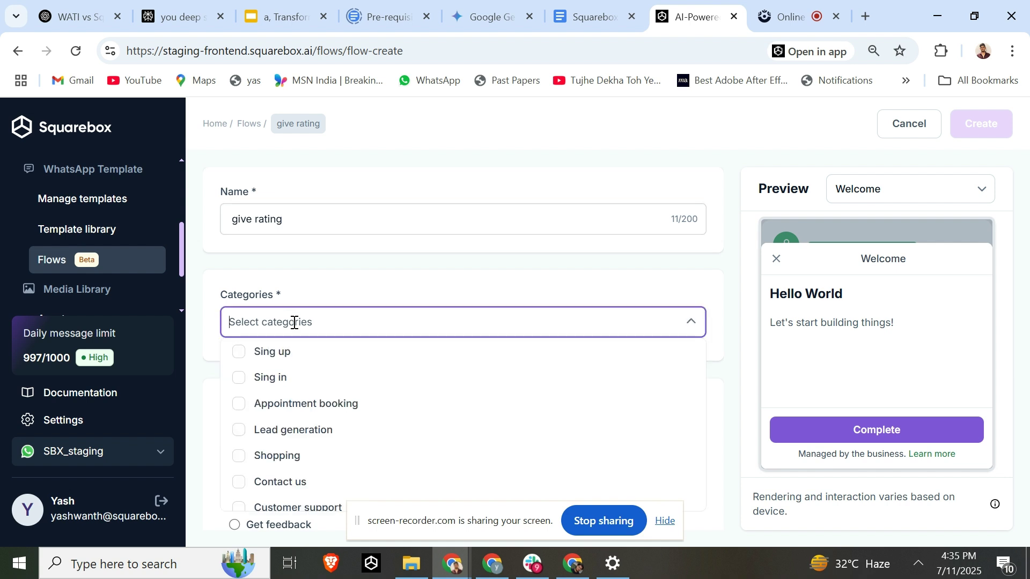
left_click(278, 355)
scroll(271, 381, "down", 2)
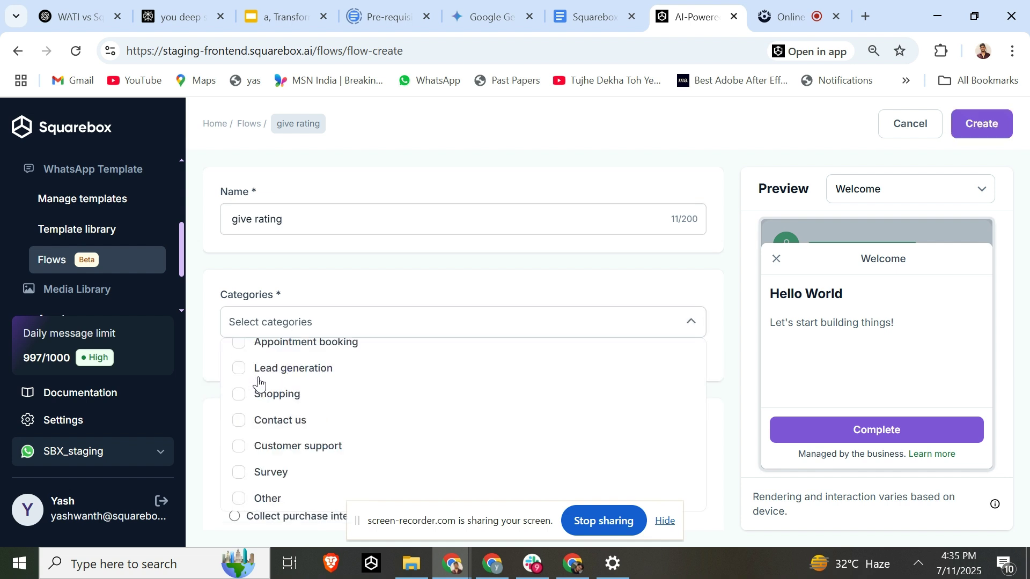
left_click(271, 472)
scroll(258, 471, "up", 2)
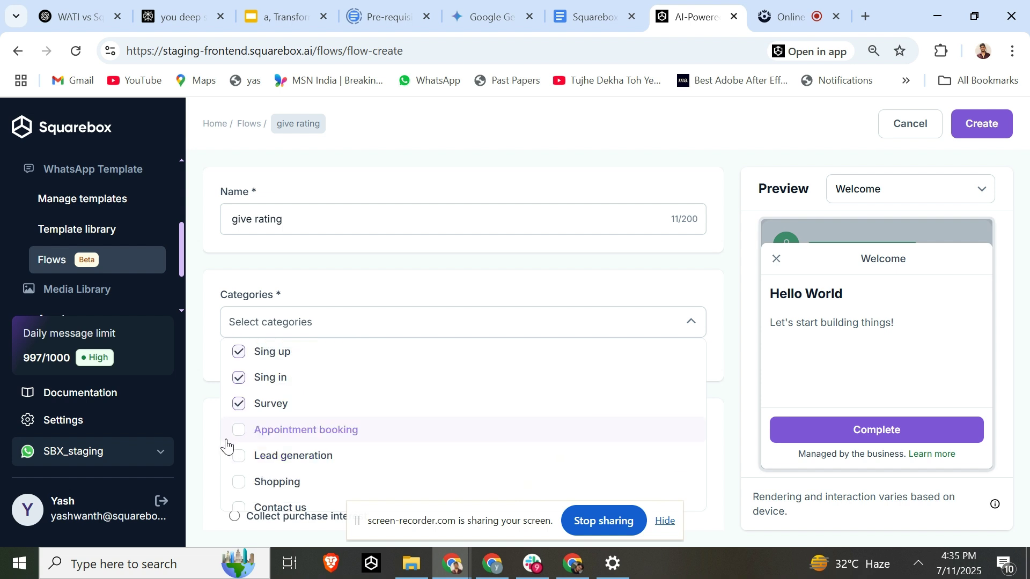
left_click(206, 437)
Step: Choose the Get feedback template without endpoint, check its preview and create the flow
scroll(206, 437, "down", 2)
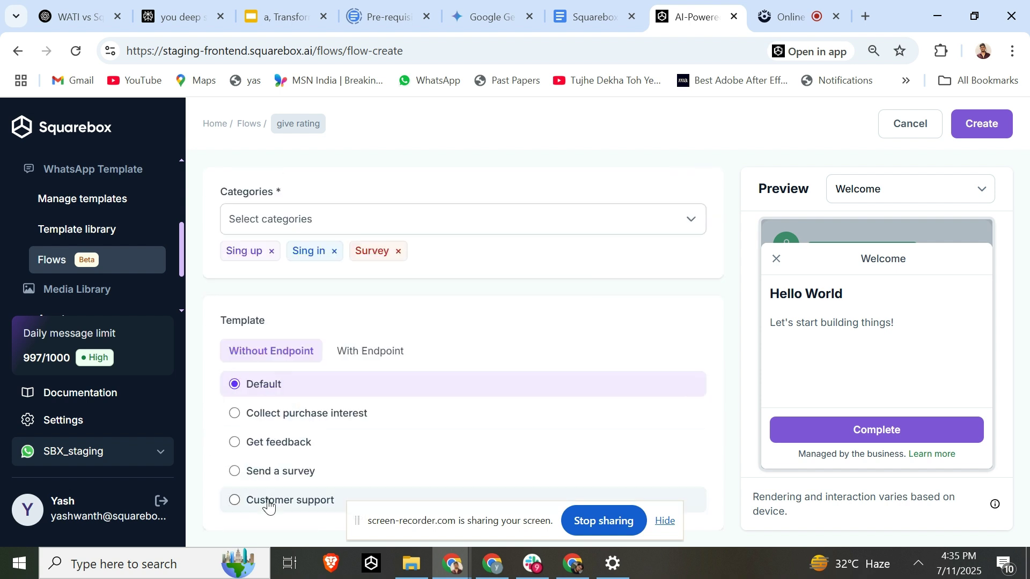
left_click(235, 443)
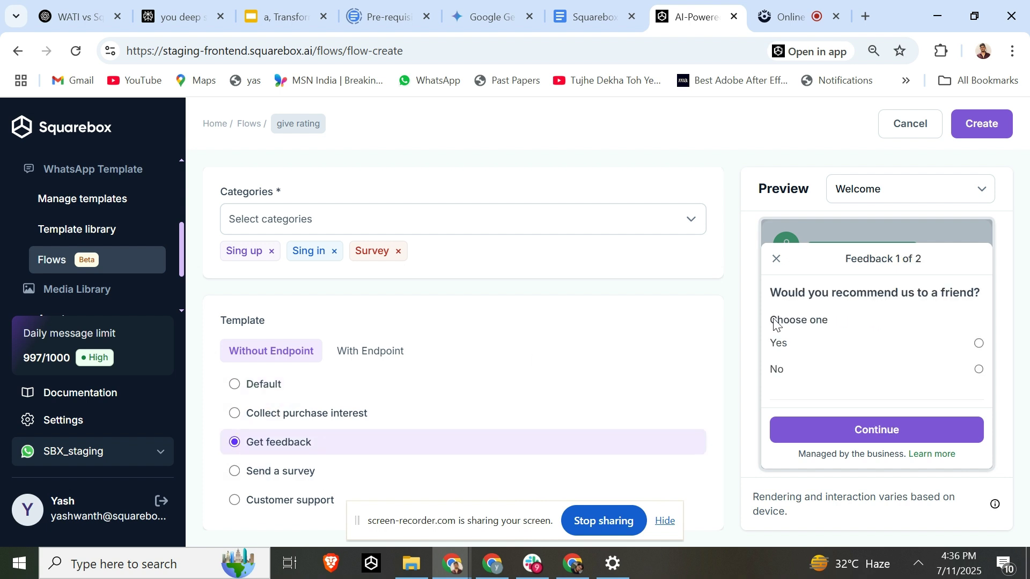
scroll(844, 317, "down", 3)
scroll(837, 397, "up", 3)
left_click(969, 134)
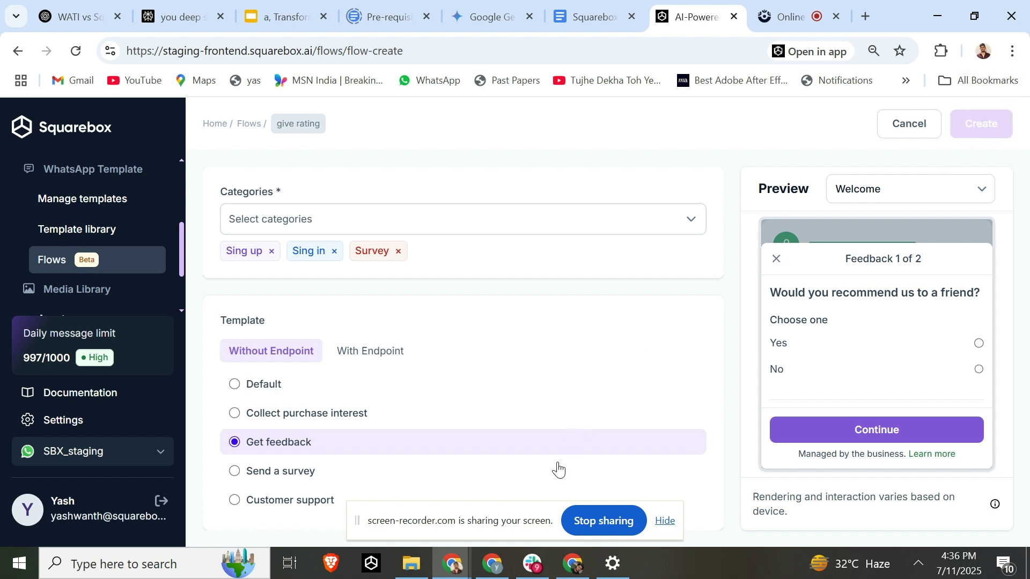
left_click_drag(493, 516, 796, 567)
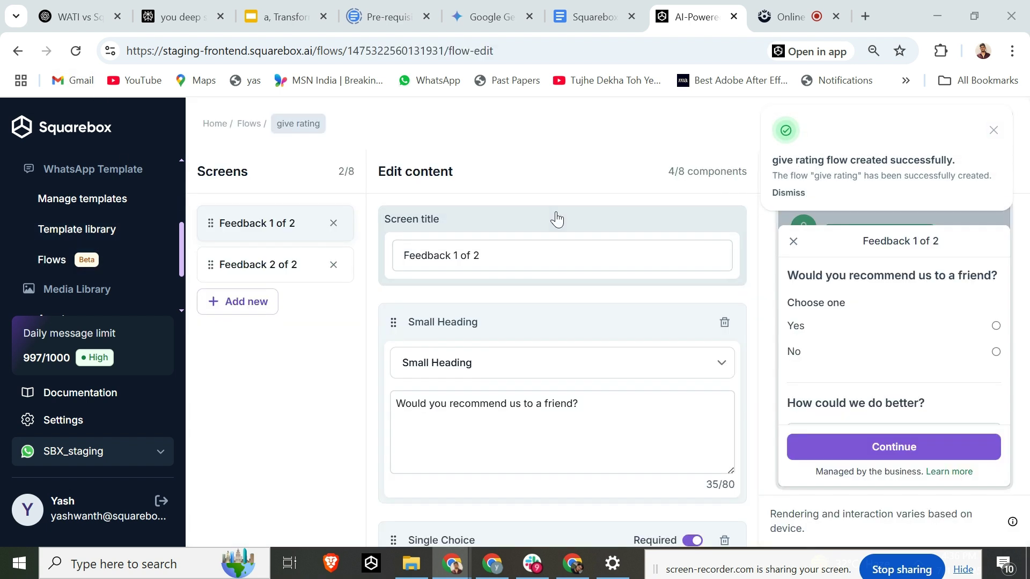
Step: Return to the flows list and open the give rating draft for editing
left_click(68, 264)
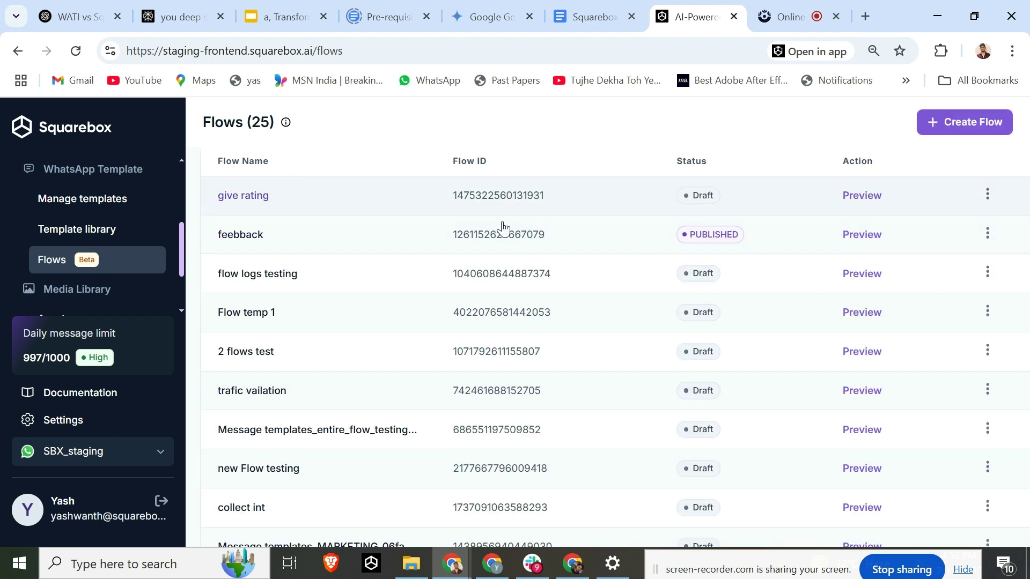
left_click(989, 202)
left_click(929, 233)
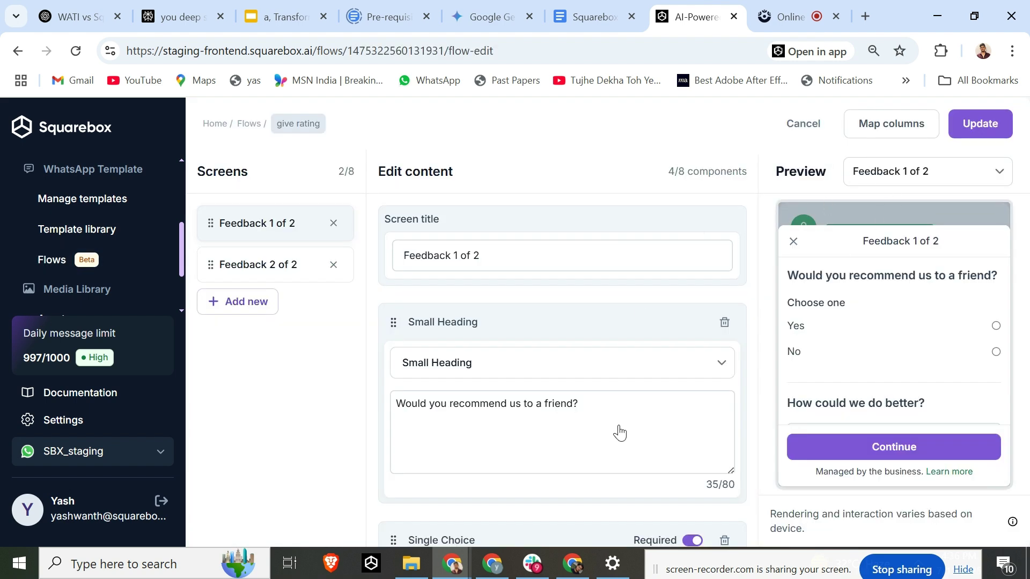
Step: Examine the Feedback 1 of 2 screen's components and its preview down to the comment field
scroll(590, 345, "down", 3)
scroll(862, 341, "down", 2)
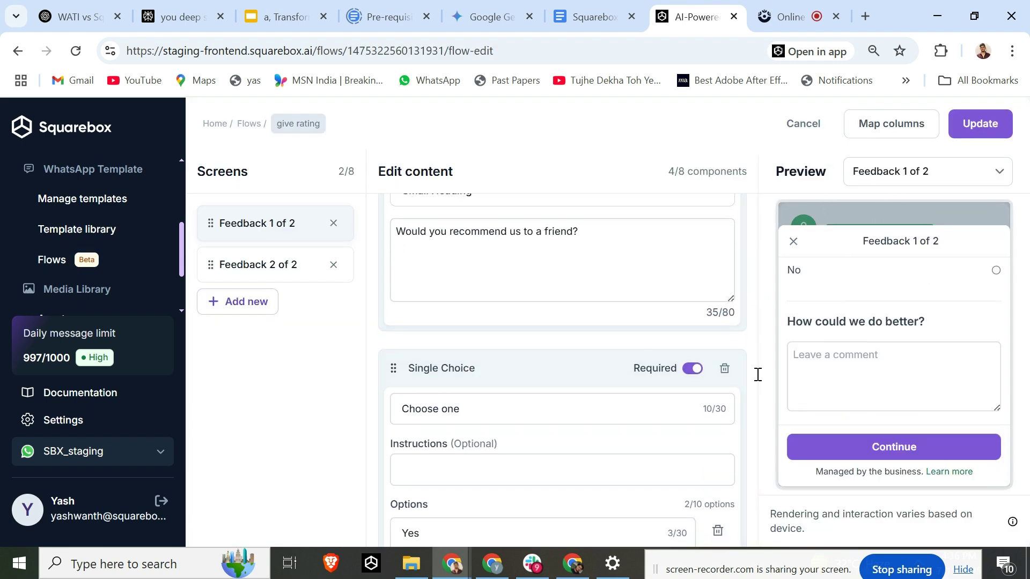
scroll(572, 299, "up", 3)
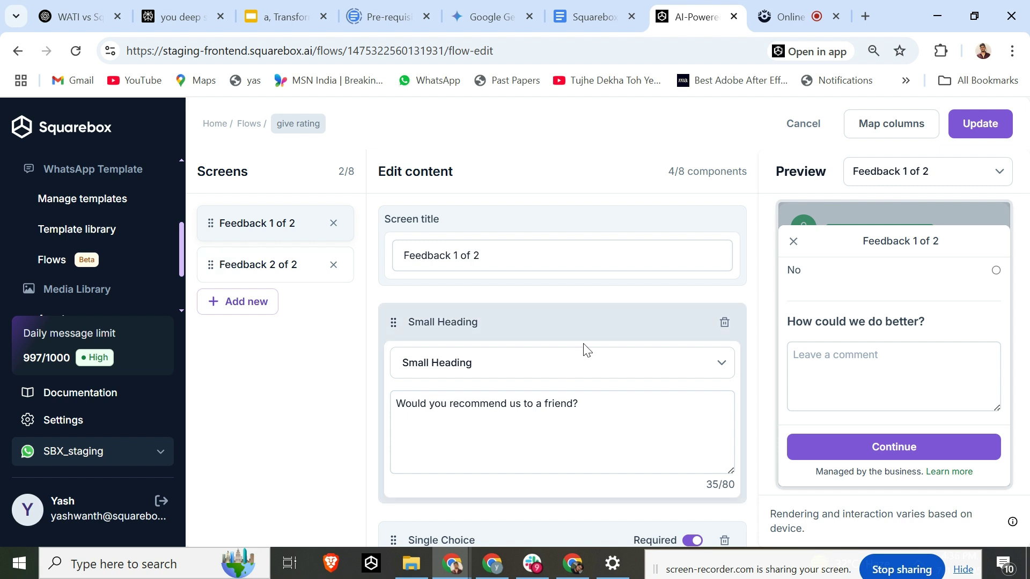
scroll(846, 379, "up", 2)
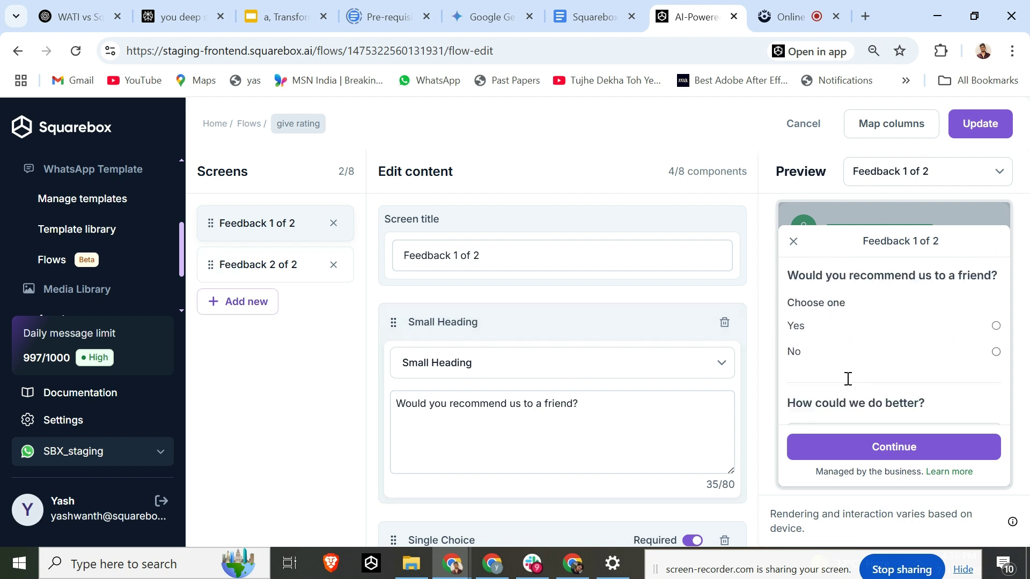
scroll(846, 380, "down", 2)
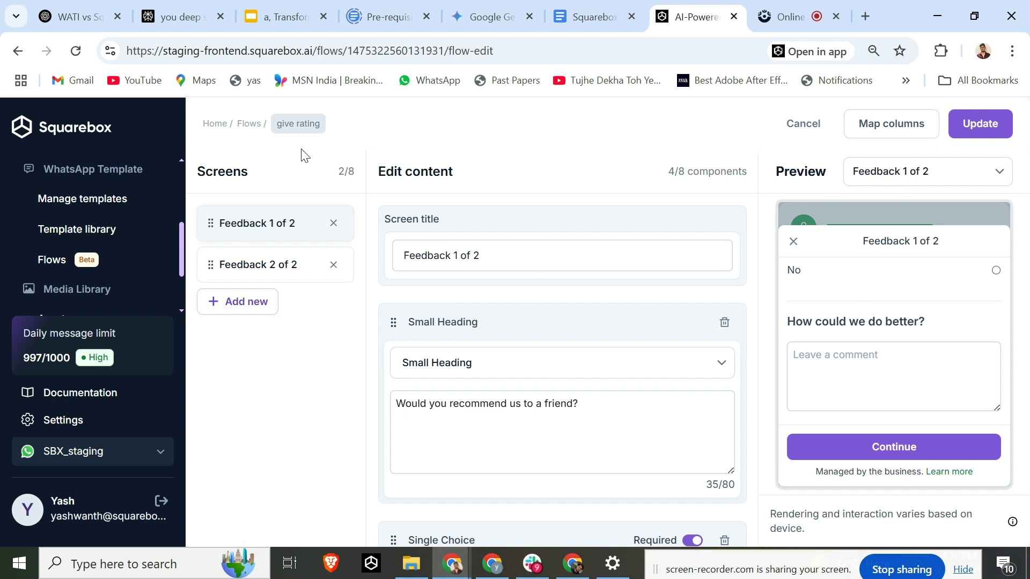
Step: Switch the preview to Feedback 2 of 2 and examine that screen's rating dropdowns and their options
left_click(903, 184)
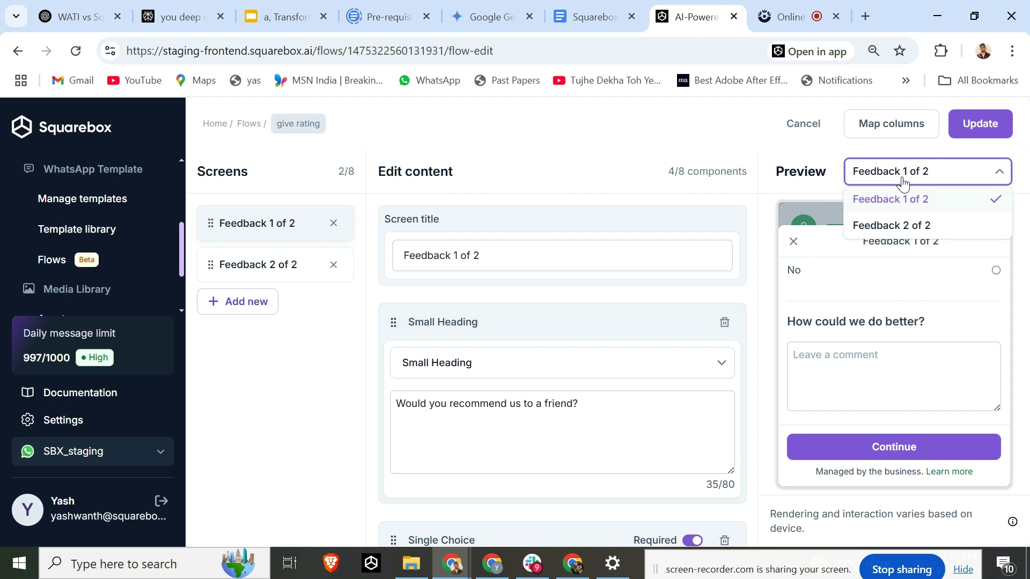
left_click(899, 229)
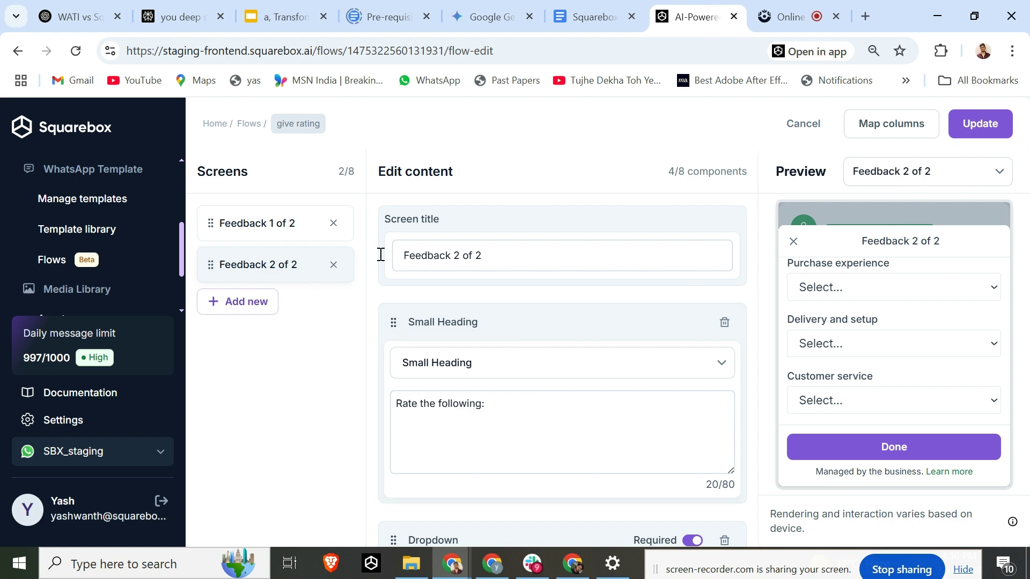
scroll(525, 376, "down", 15)
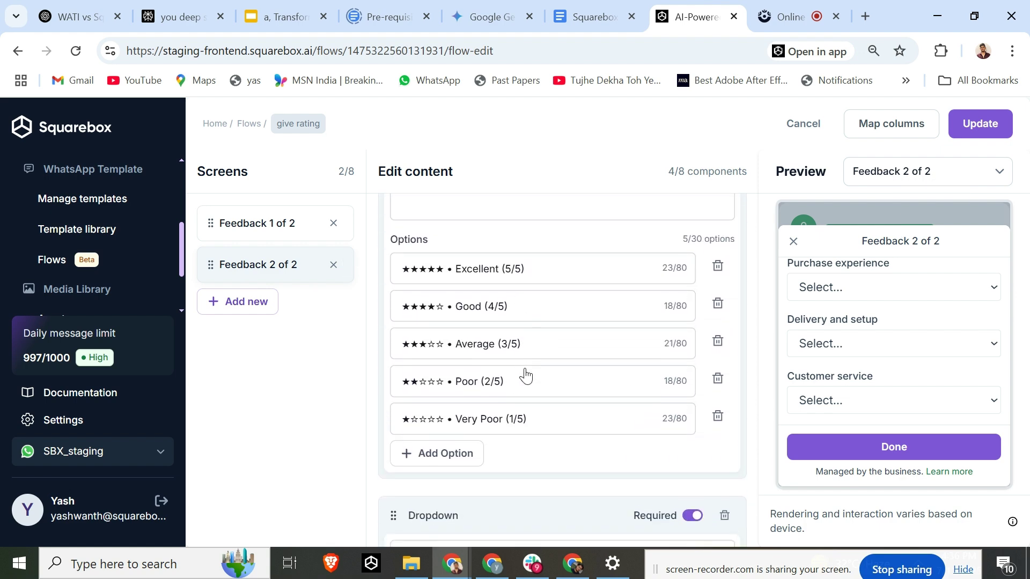
scroll(525, 376, "down", 5)
scroll(525, 376, "up", 20)
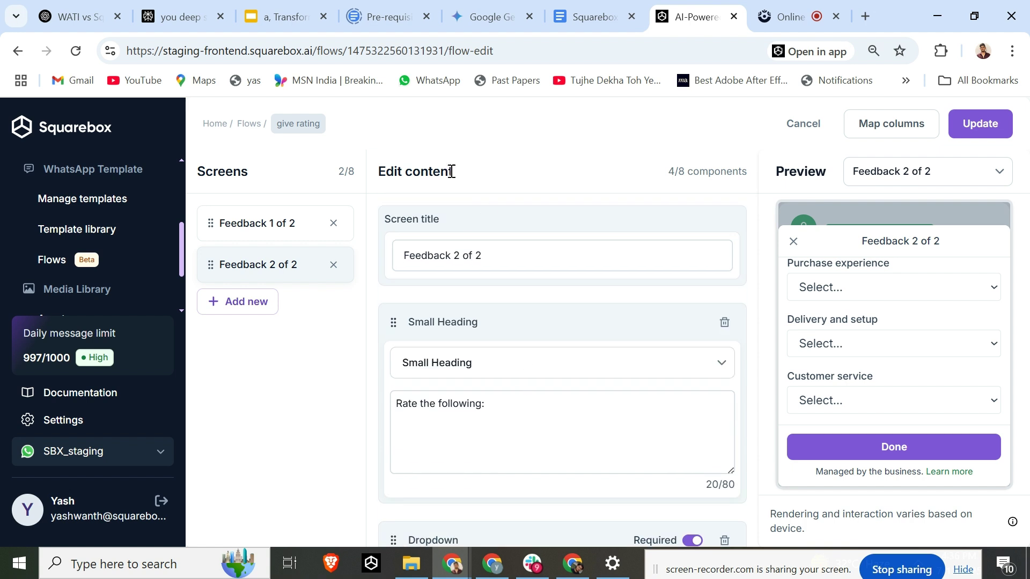
Step: Examine the Feedback 2 of 2 preview and the text style options available for its "Rate the following:" heading
scroll(920, 321, "up", 2)
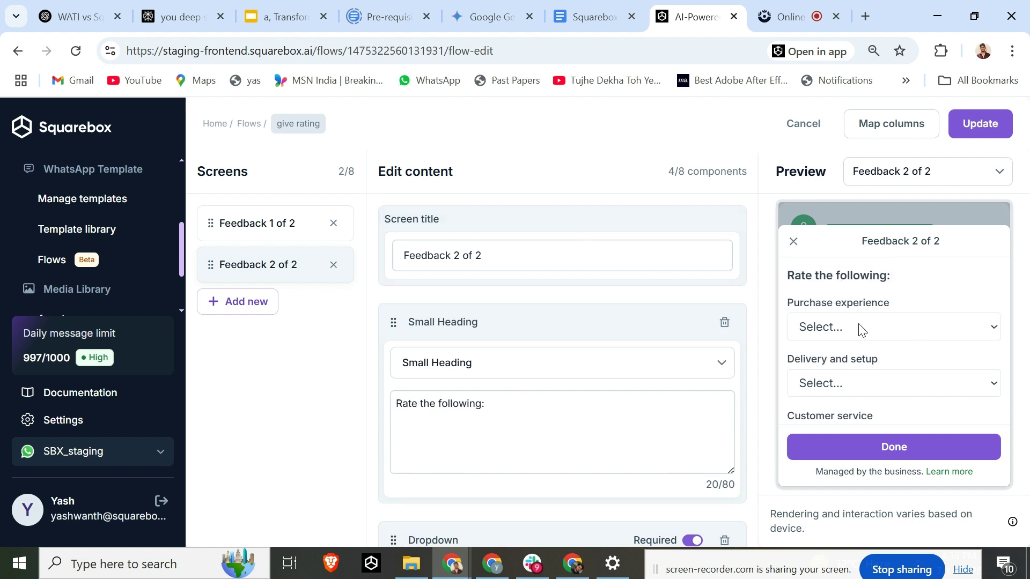
scroll(858, 329, "down", 2)
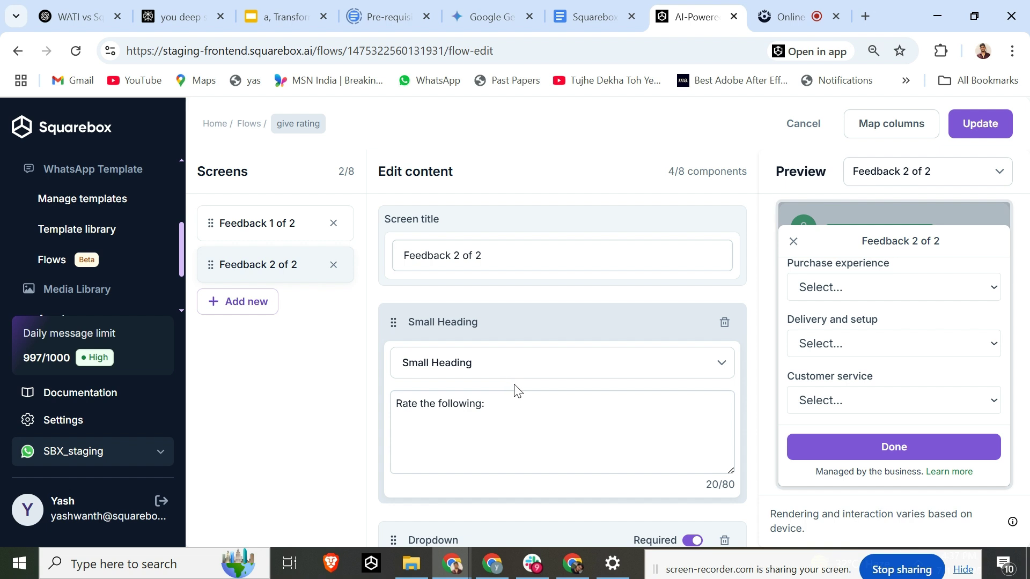
scroll(524, 395, "down", 1)
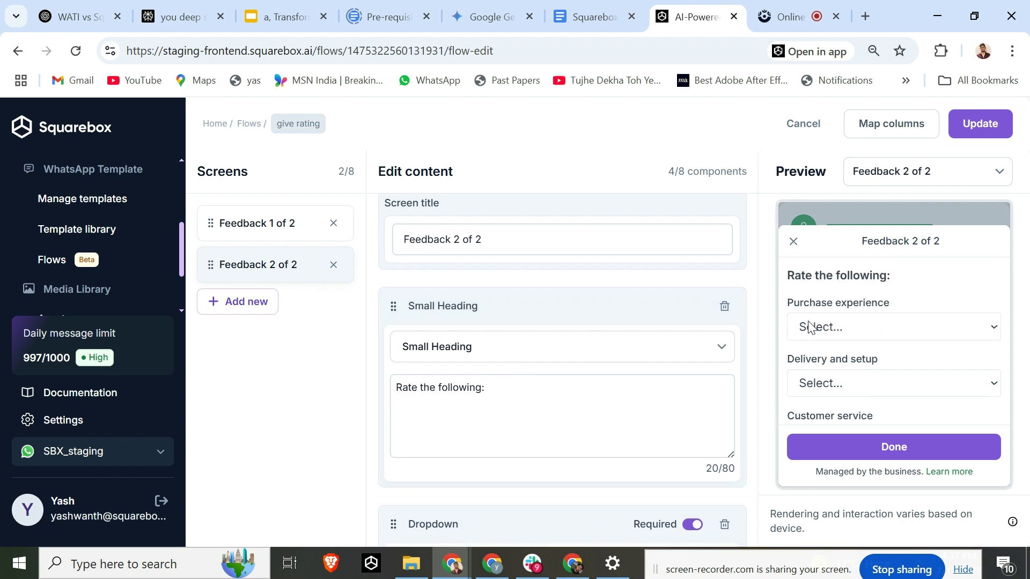
scroll(543, 375, "down", 1)
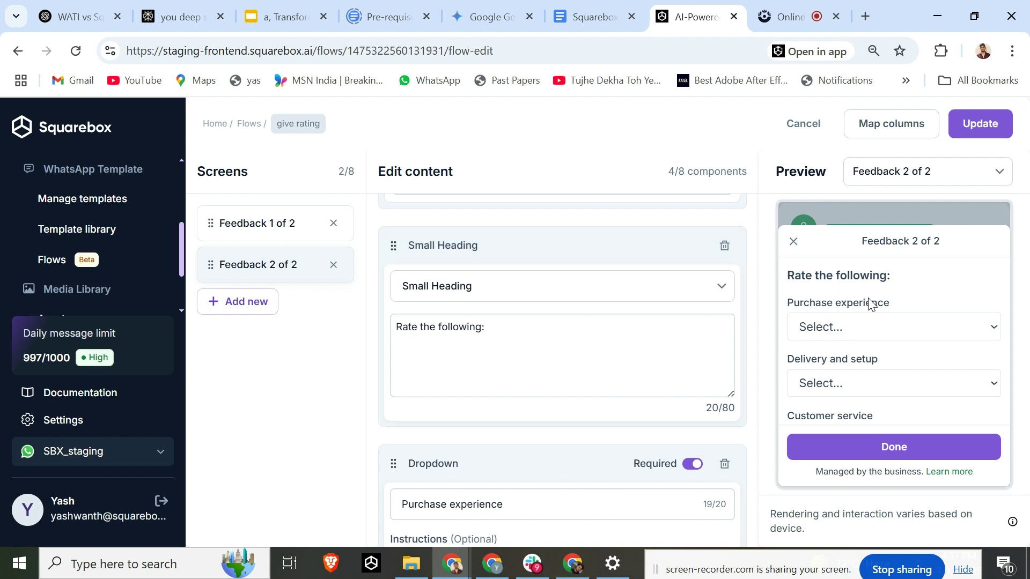
left_click(574, 288)
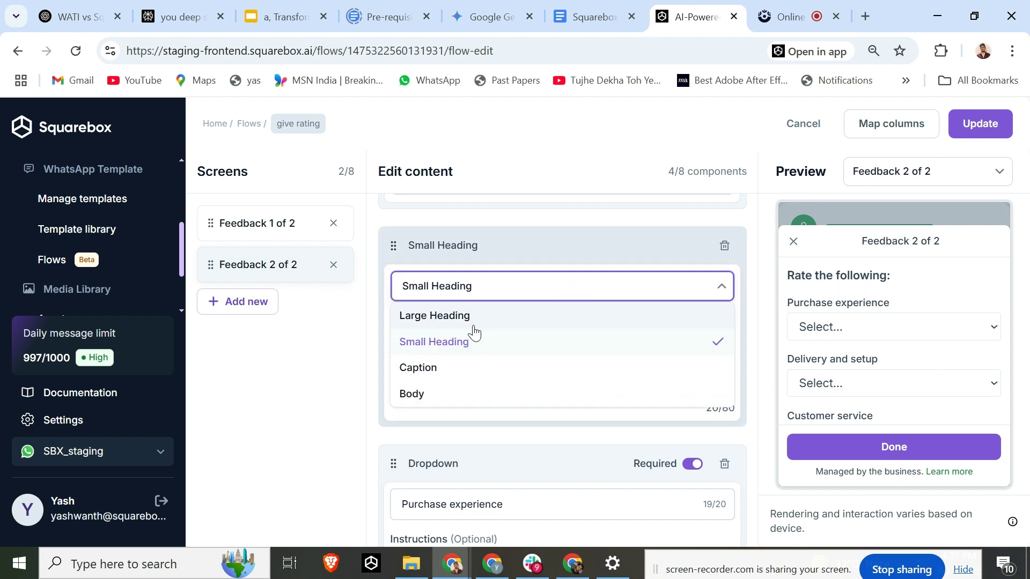
left_click(380, 297)
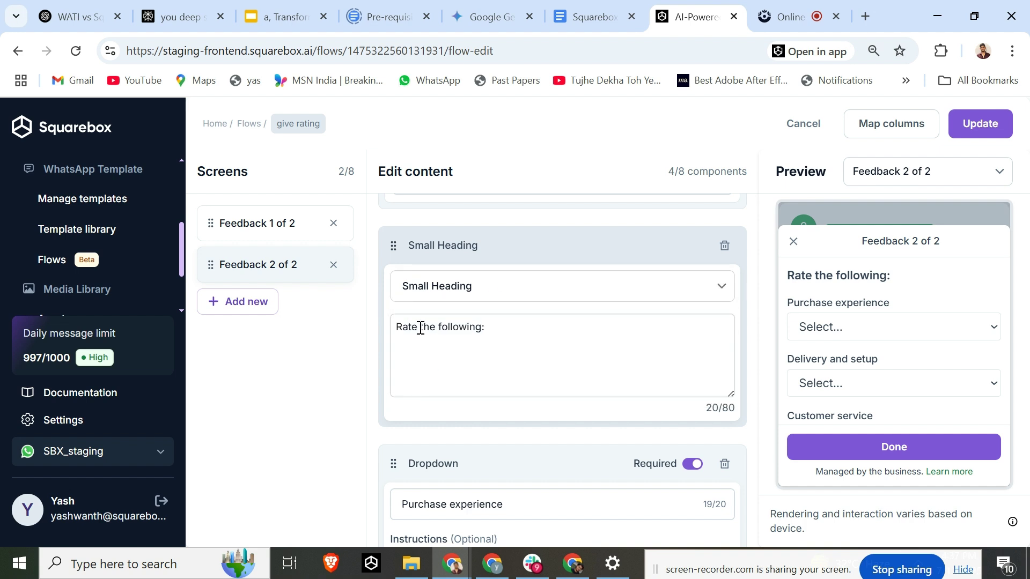
Step: Change the label of the Purchase experience dropdown to "Purchase exp"
scroll(421, 328, "down", 5)
scroll(453, 239, "up", 1)
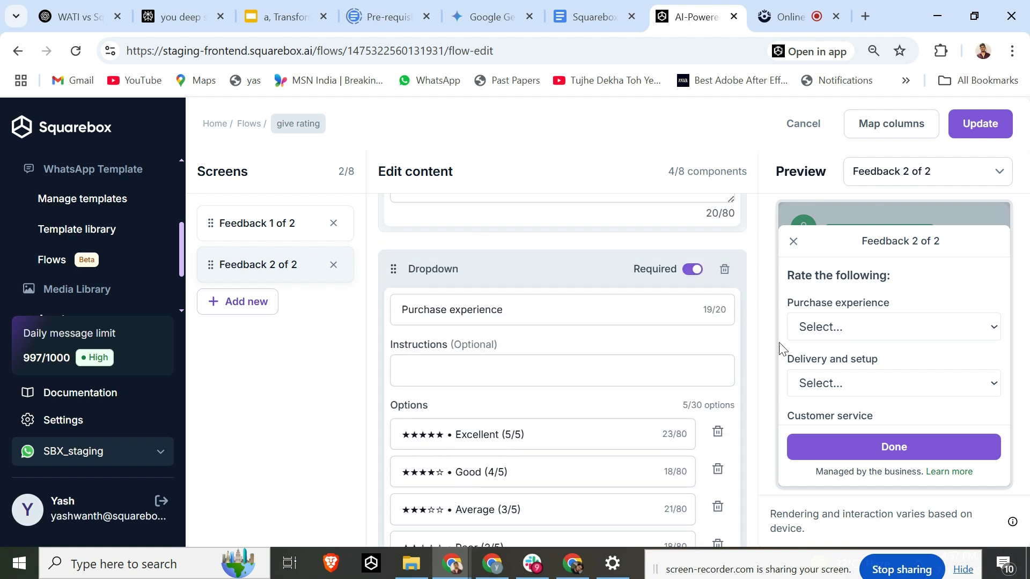
left_click(518, 318)
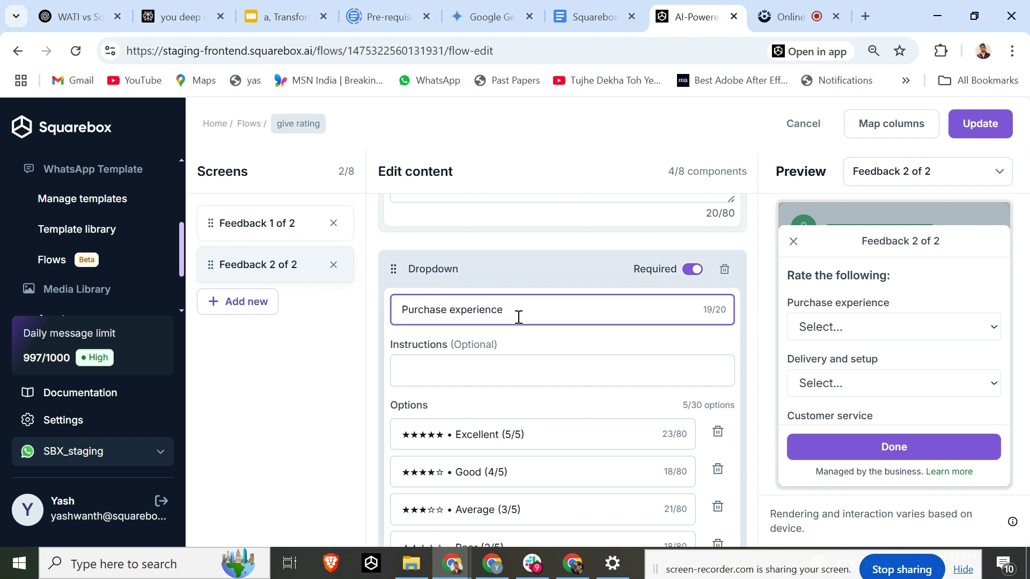
key("ctrl+BackSpace")
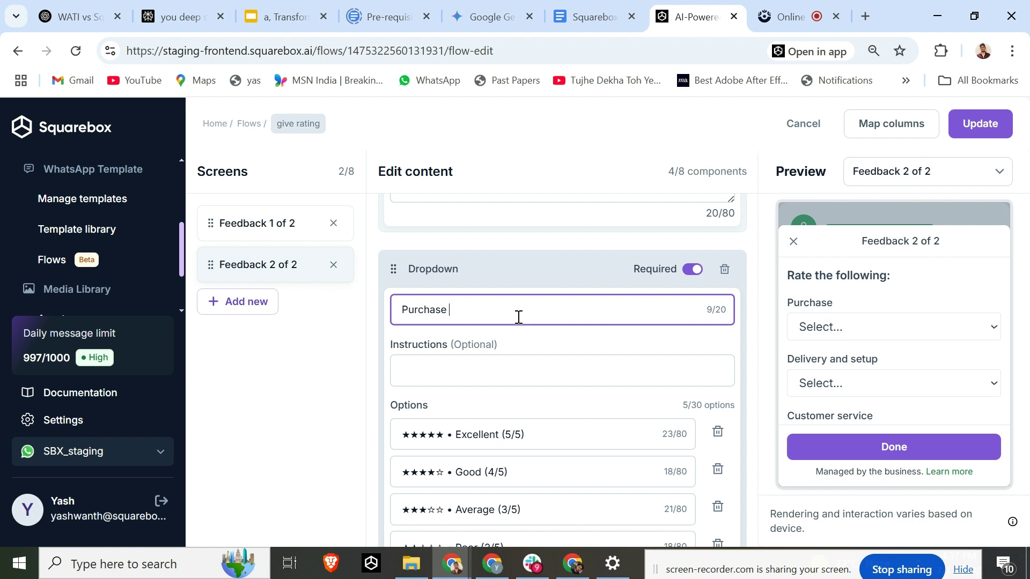
type("exp")
scroll(488, 313, "down", 2)
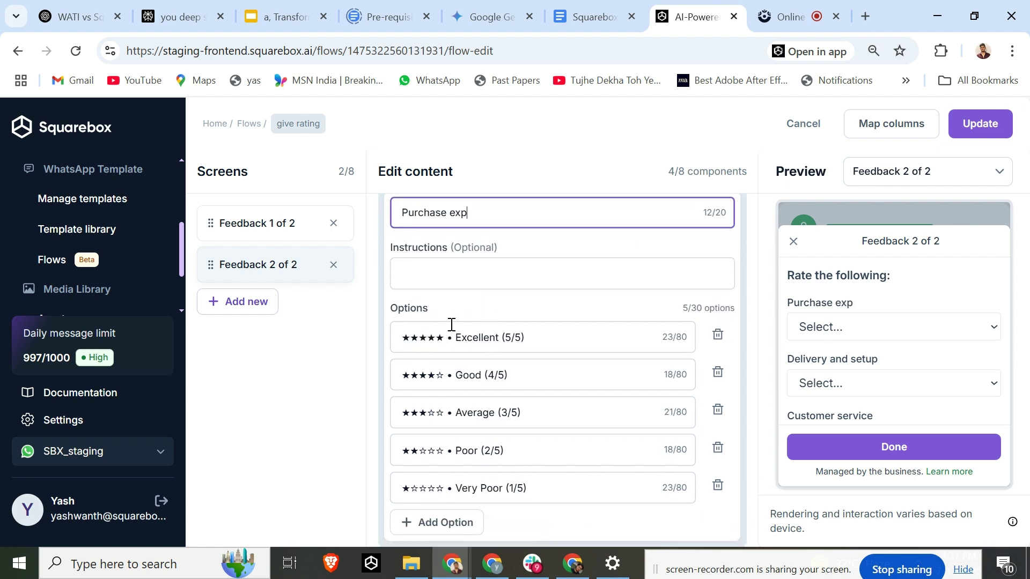
Step: Examine the first dropdown's rating options in the preview and the remaining components of Feedback 2 of 2 down to its button
left_click(846, 327)
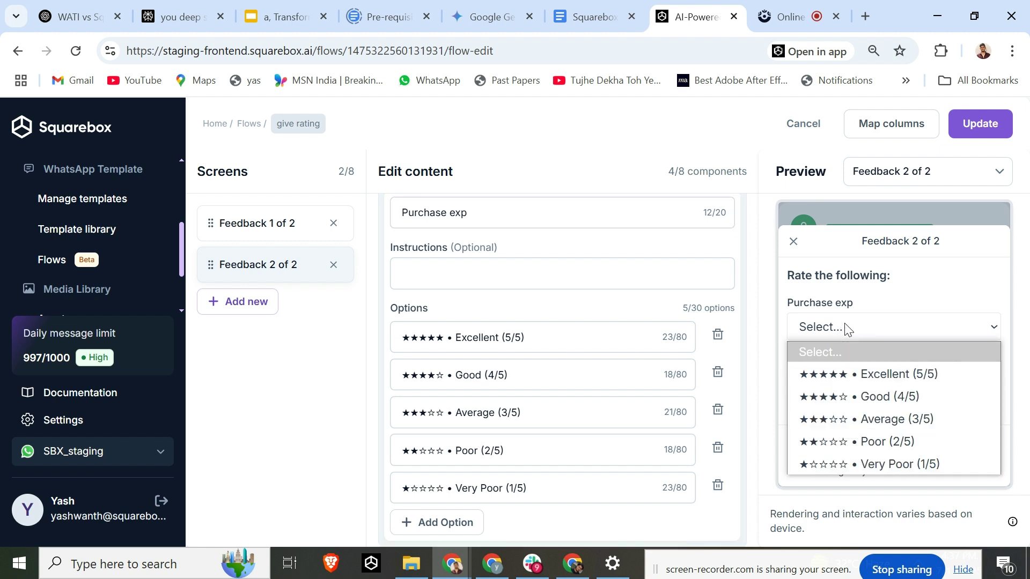
scroll(870, 320, "down", 1)
left_click(816, 284)
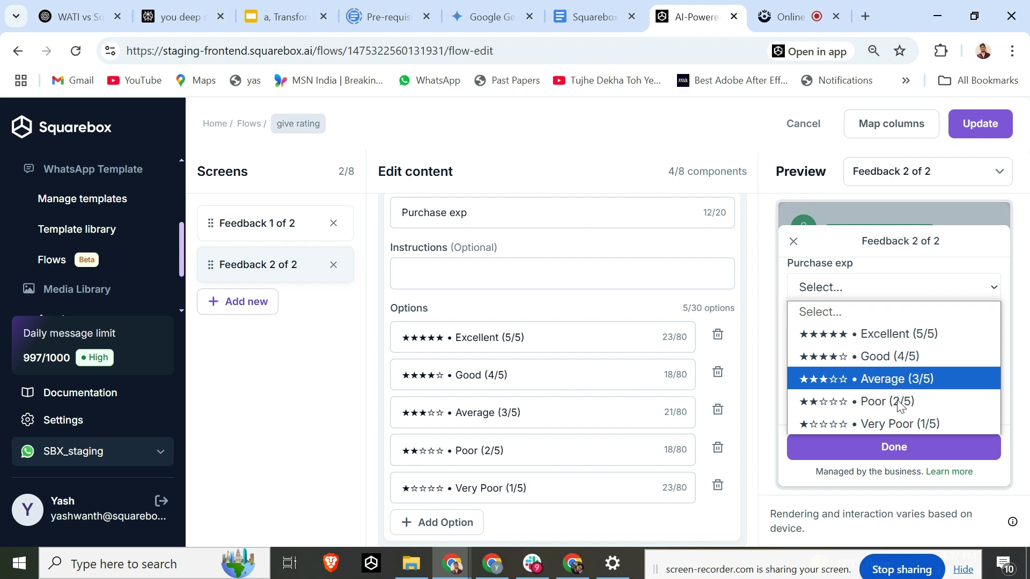
left_click(787, 287)
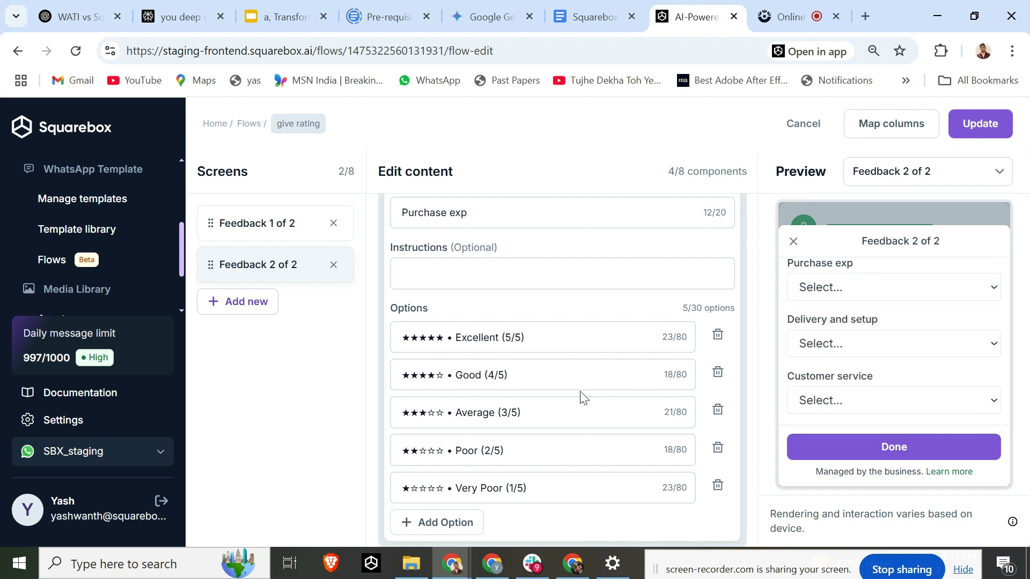
scroll(583, 397, "down", 3)
scroll(582, 397, "down", 4)
scroll(543, 271, "down", 5)
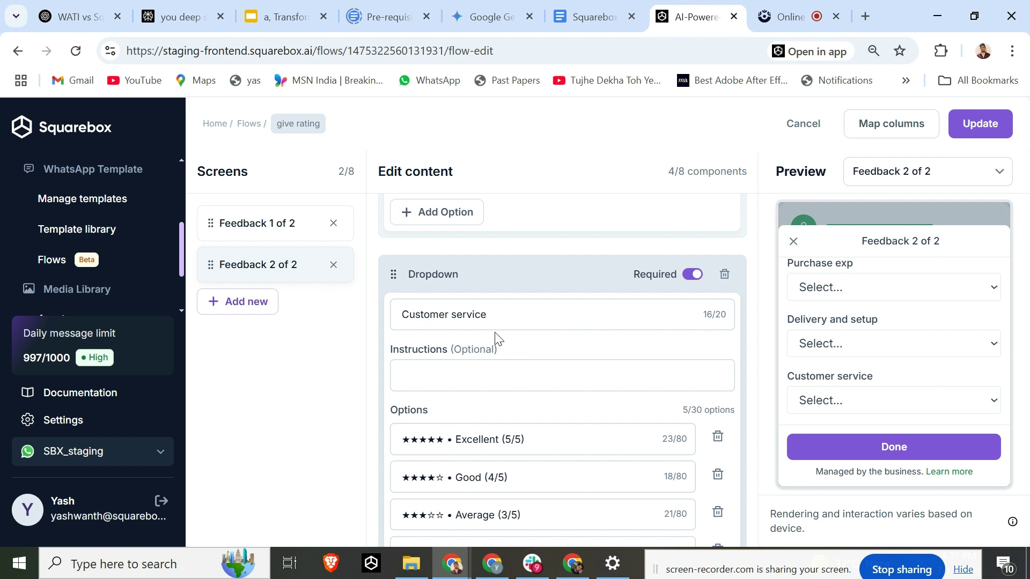
scroll(498, 339, "down", 5)
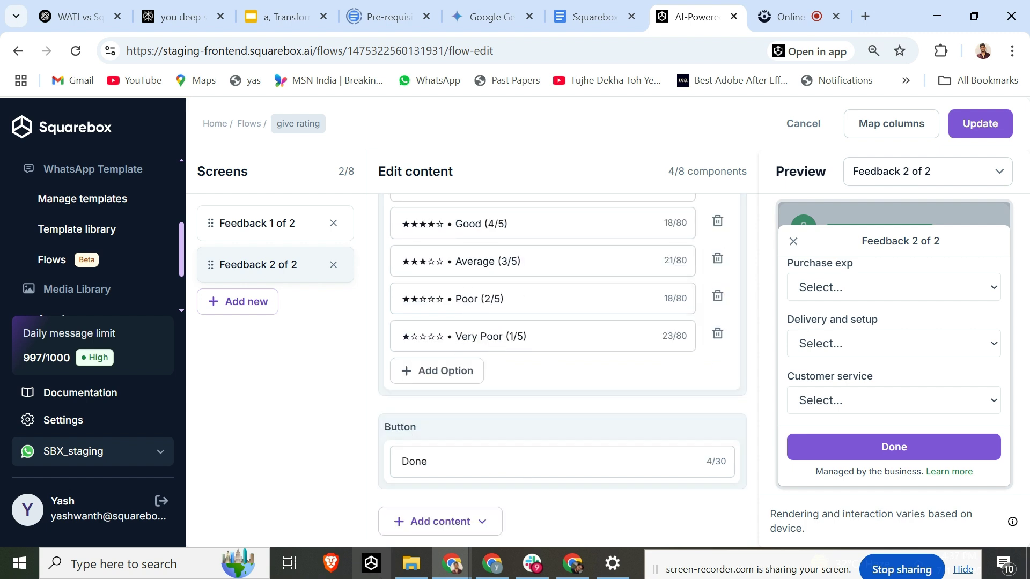
Step: Try out a Paragraph text answer component on Feedback 2 of 2 with its preview, and delete the component again
left_click(426, 522)
left_click(464, 429)
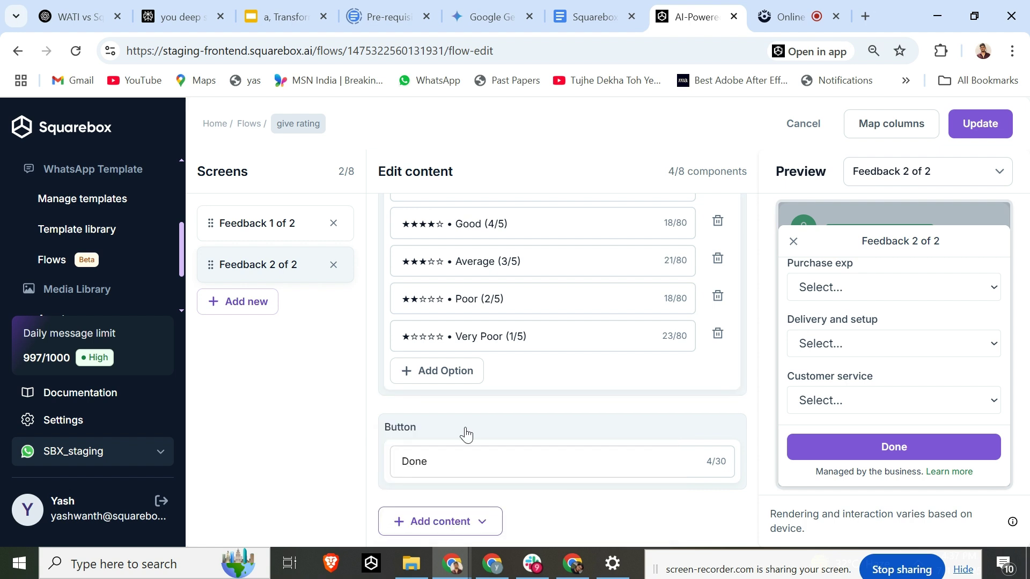
left_click(454, 525)
mouse_move(416, 443)
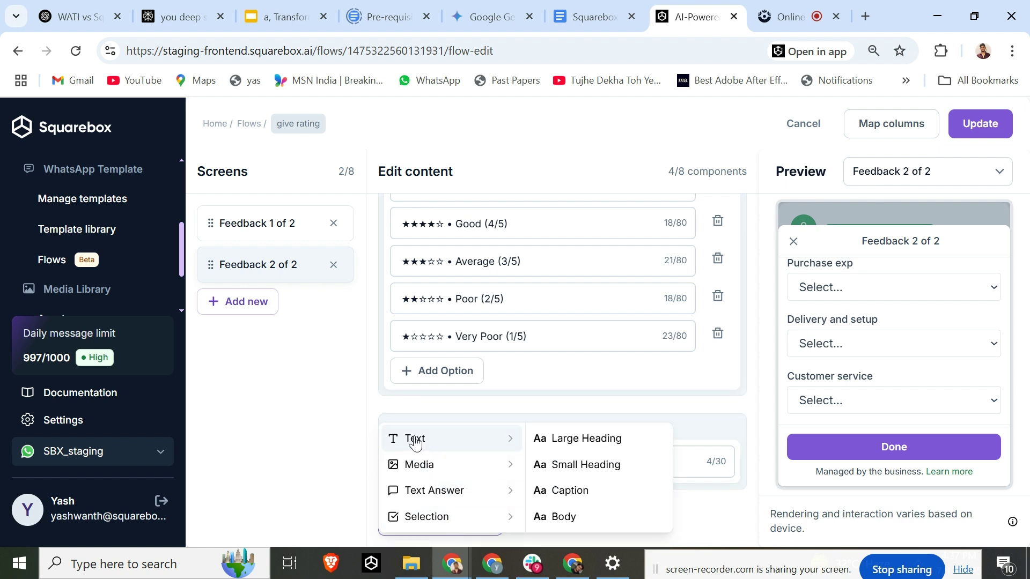
mouse_move(443, 494)
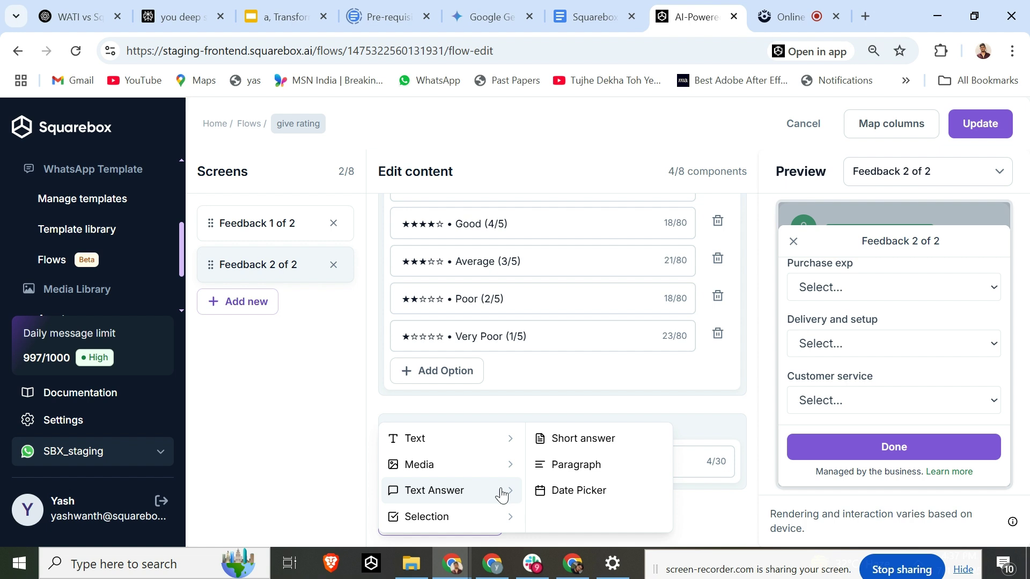
left_click(579, 465)
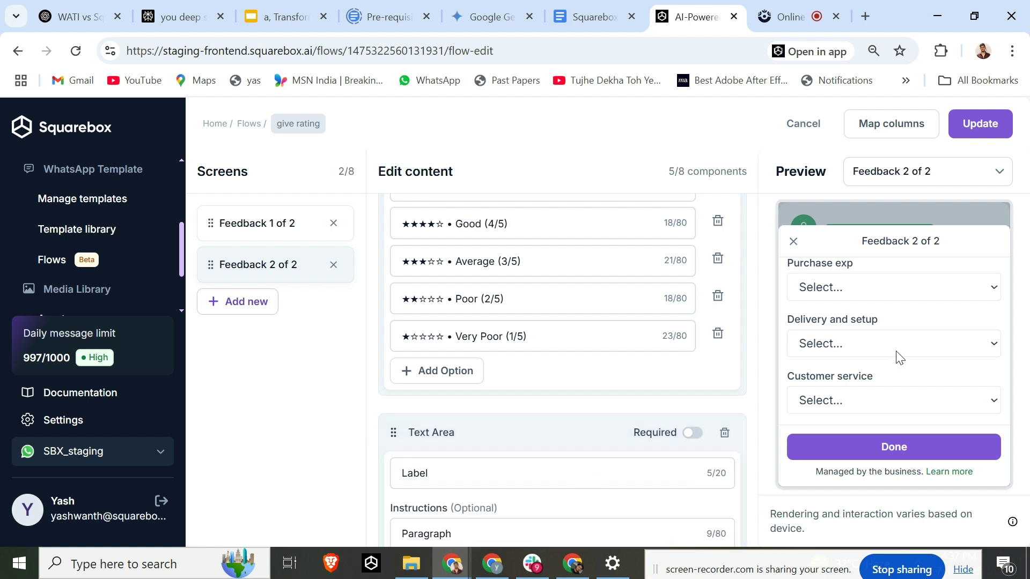
scroll(897, 356, "down", 2)
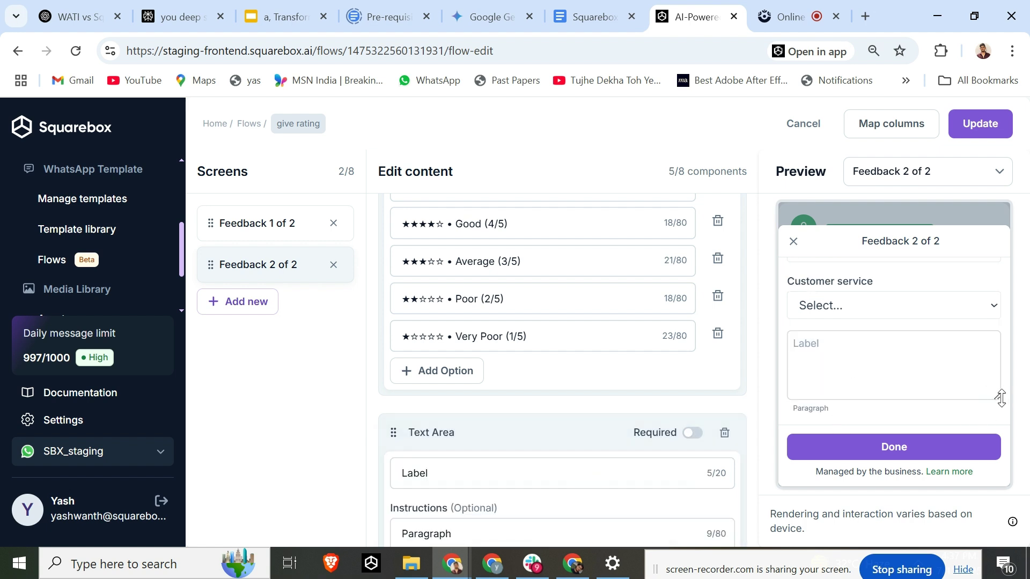
left_click_drag(1001, 398, 1000, 383)
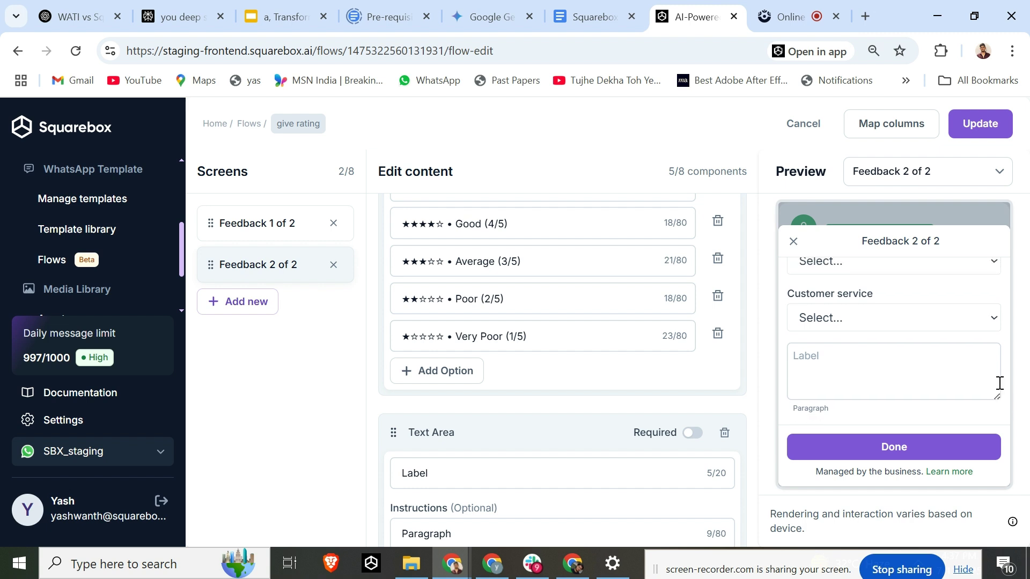
left_click(724, 432)
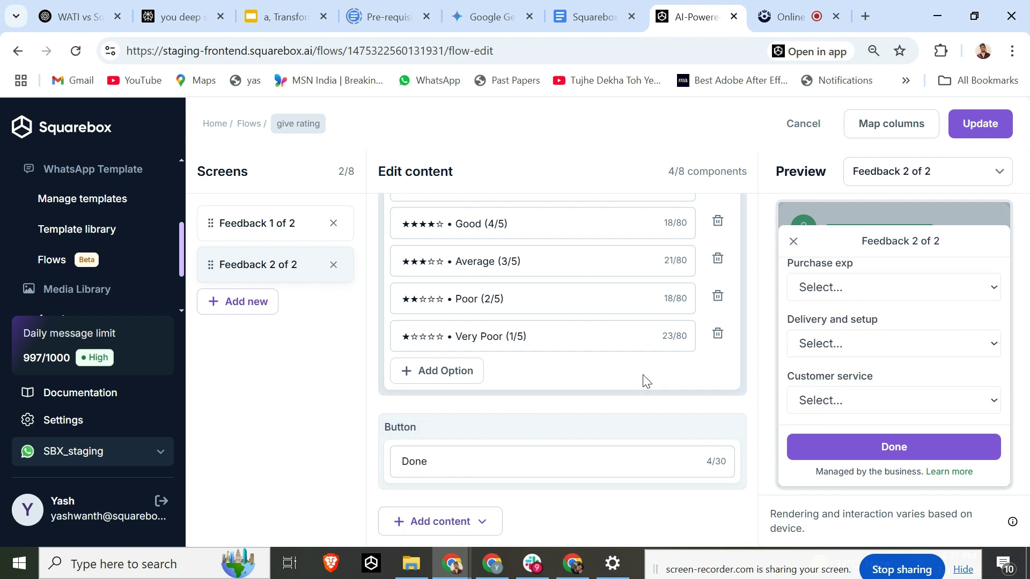
Step: Switch to the Feedback 1 of 2 screen and examine its recommendation question and optional comment field in the editor and preview
scroll(664, 322, "up", 3)
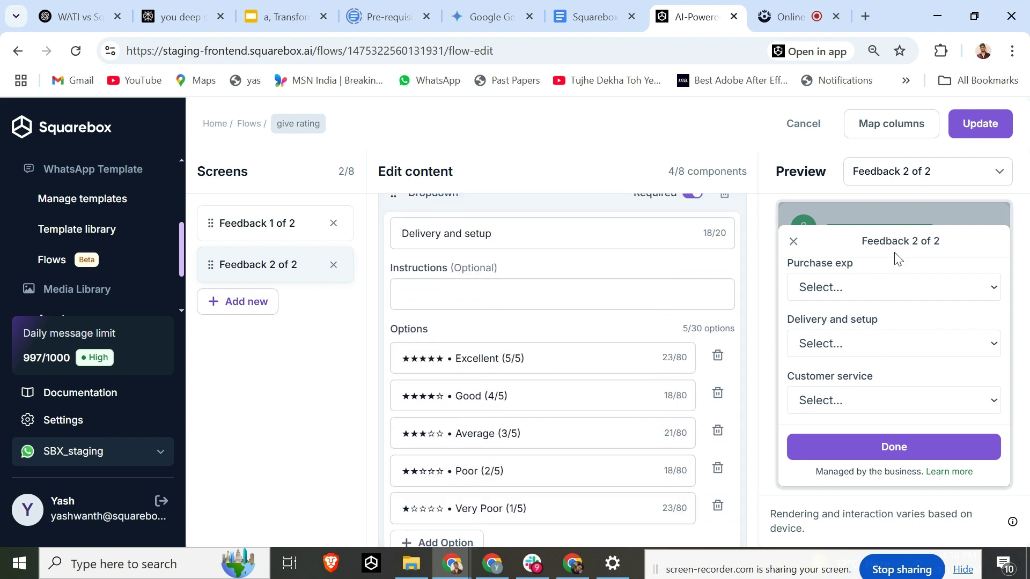
left_click(257, 241)
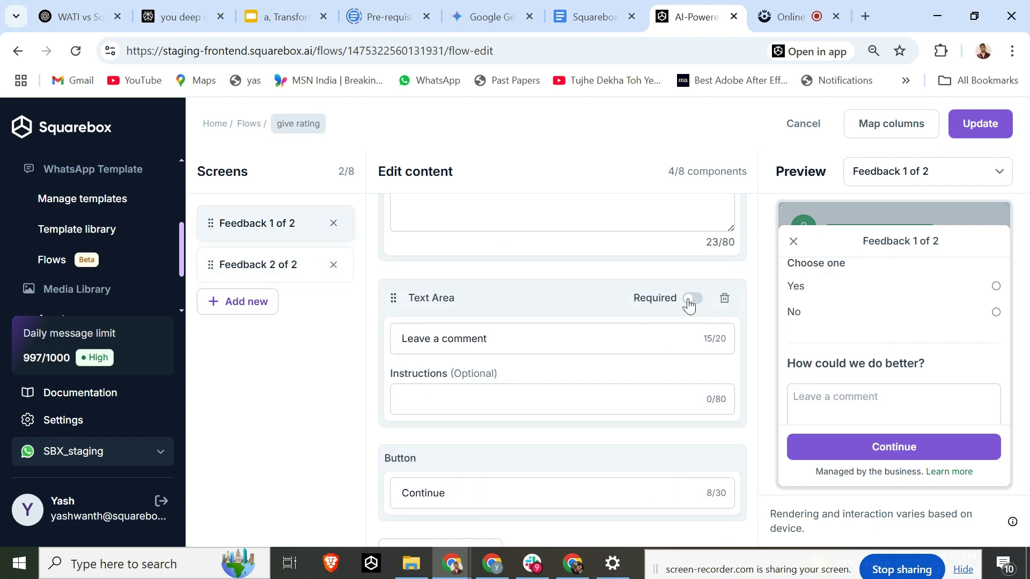
scroll(932, 343, "up", 1)
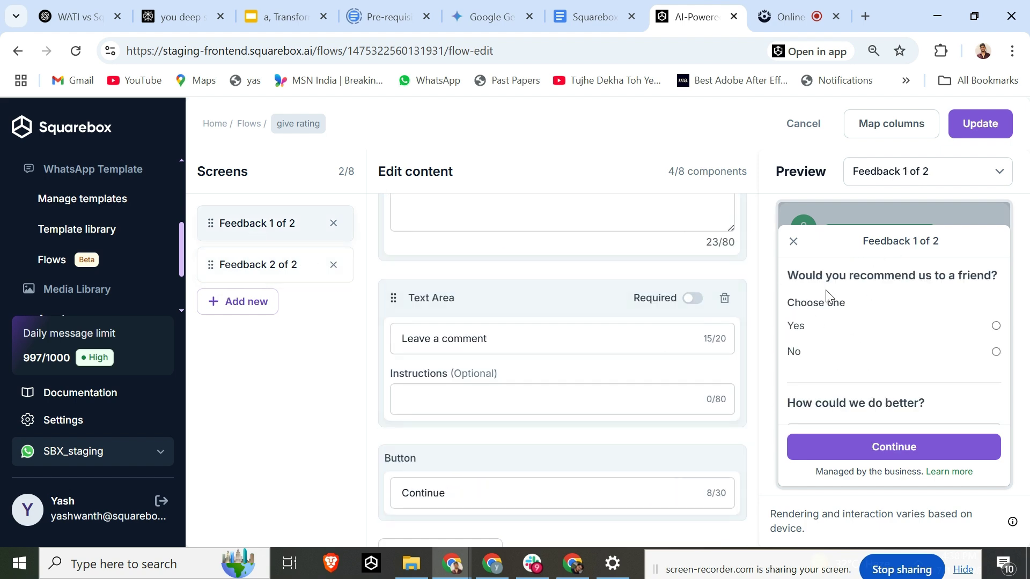
scroll(931, 329, "down", 1)
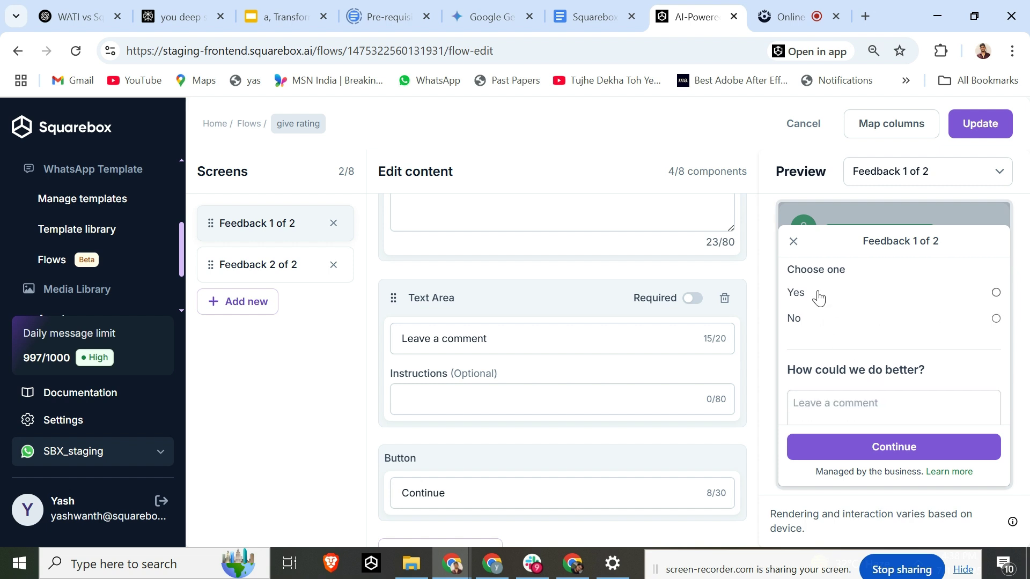
scroll(641, 347, "down", 1)
scroll(801, 365, "down", 2)
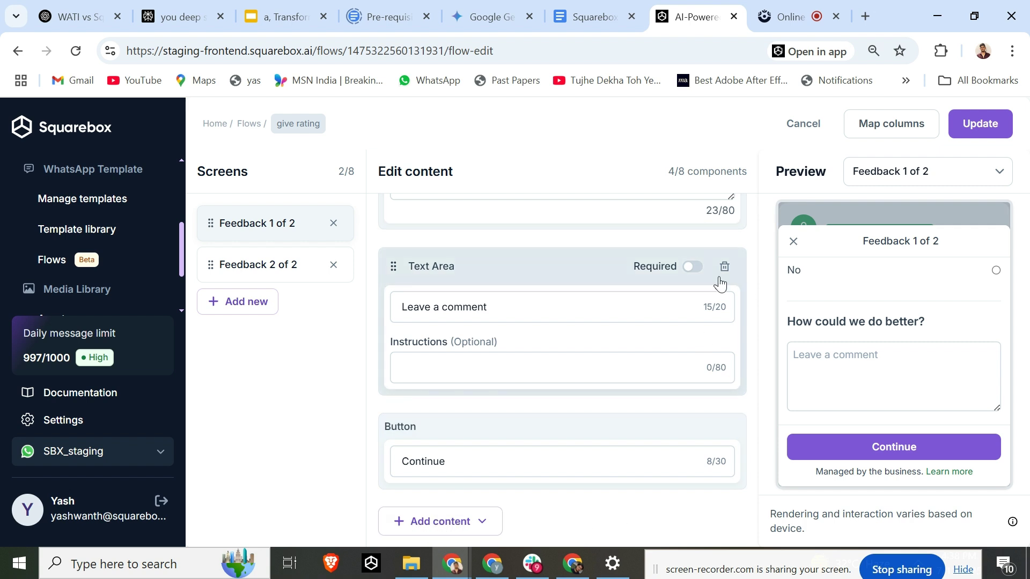
scroll(719, 280, "up", 5)
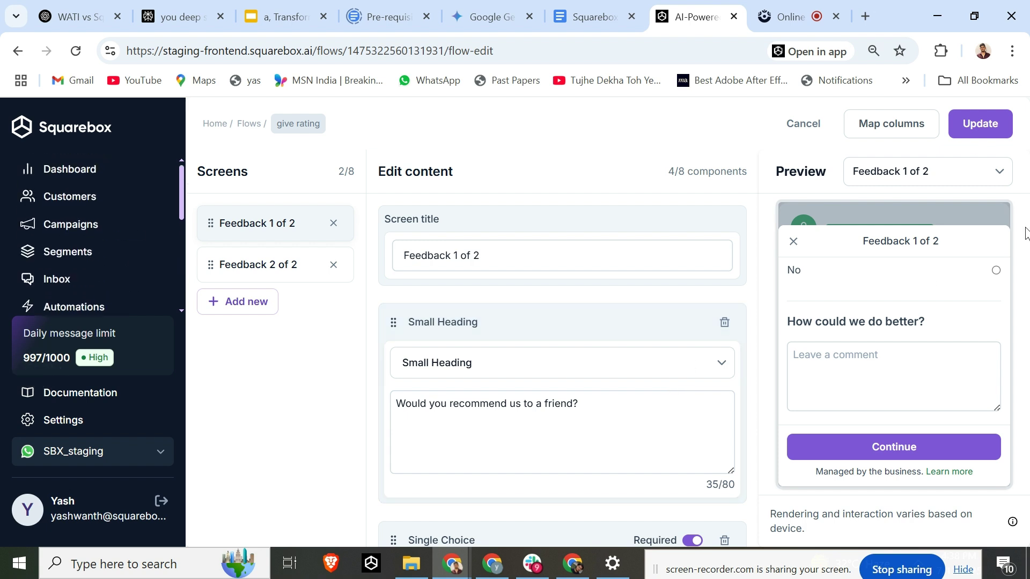
Step: Reload the flow editor, reopen the column mapping and examine the flow data columns offered for the Name and purchase exp fields
left_click(903, 126)
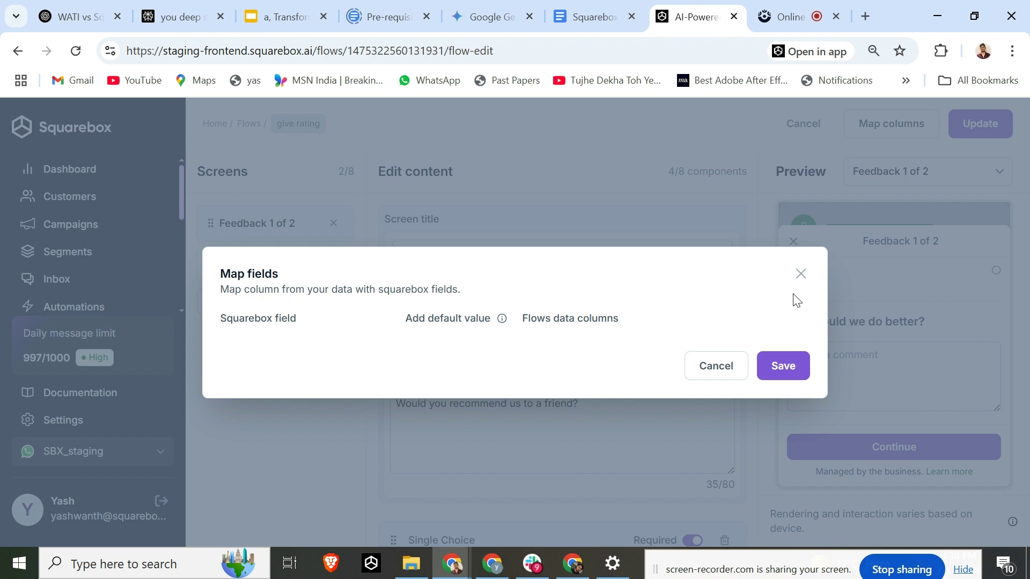
left_click(800, 274)
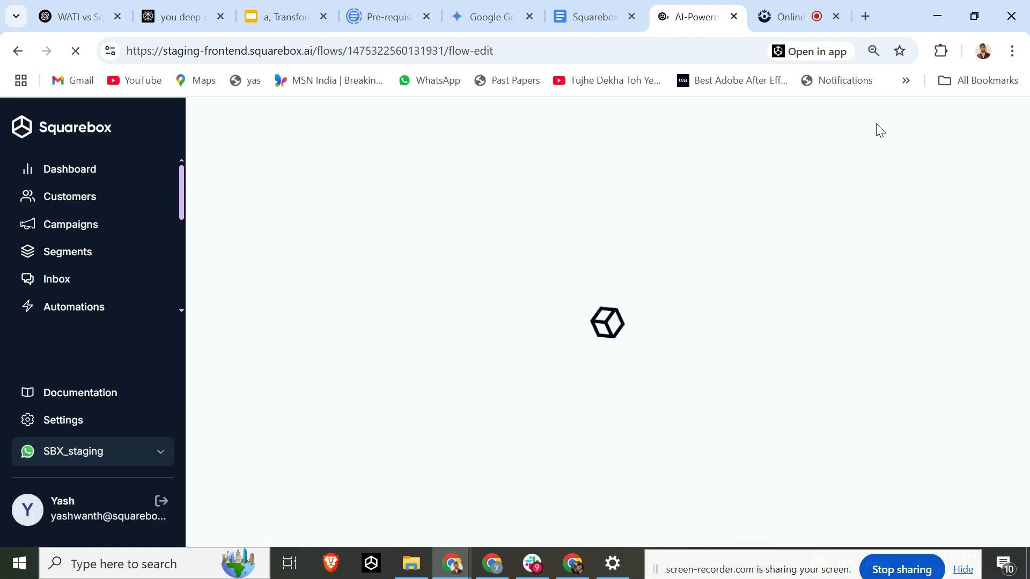
left_click(876, 125)
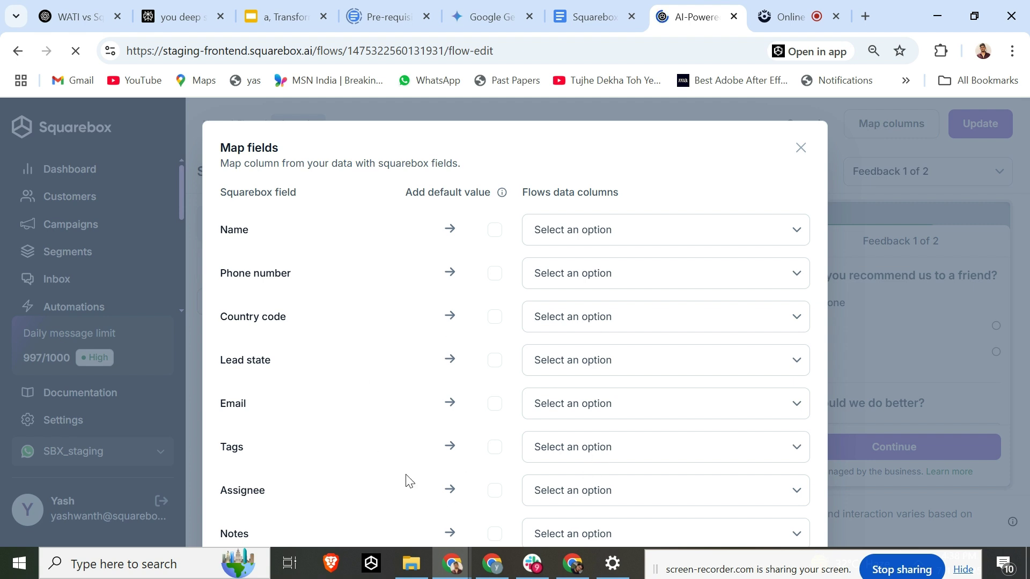
left_click(585, 226)
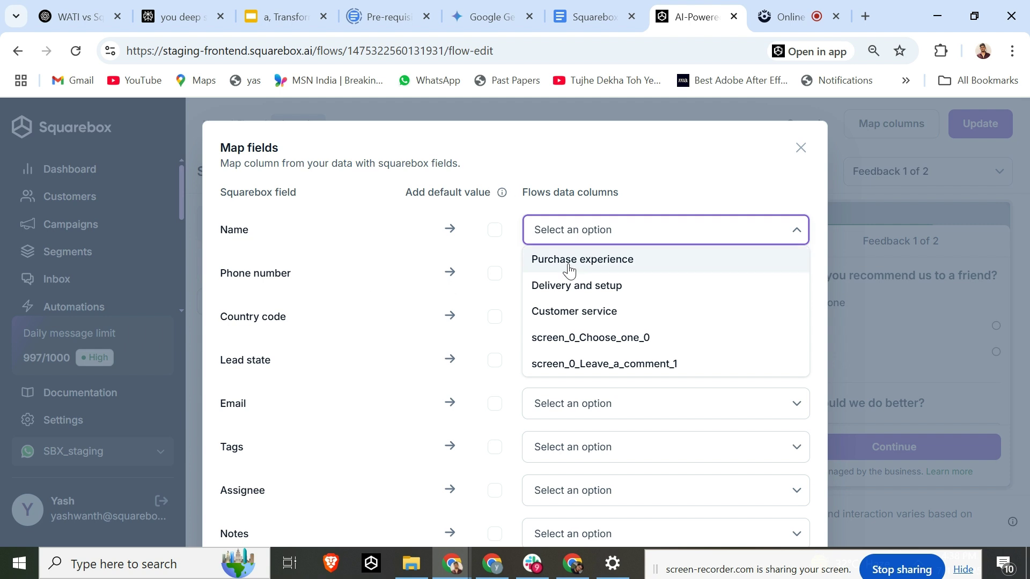
scroll(321, 496, "down", 10)
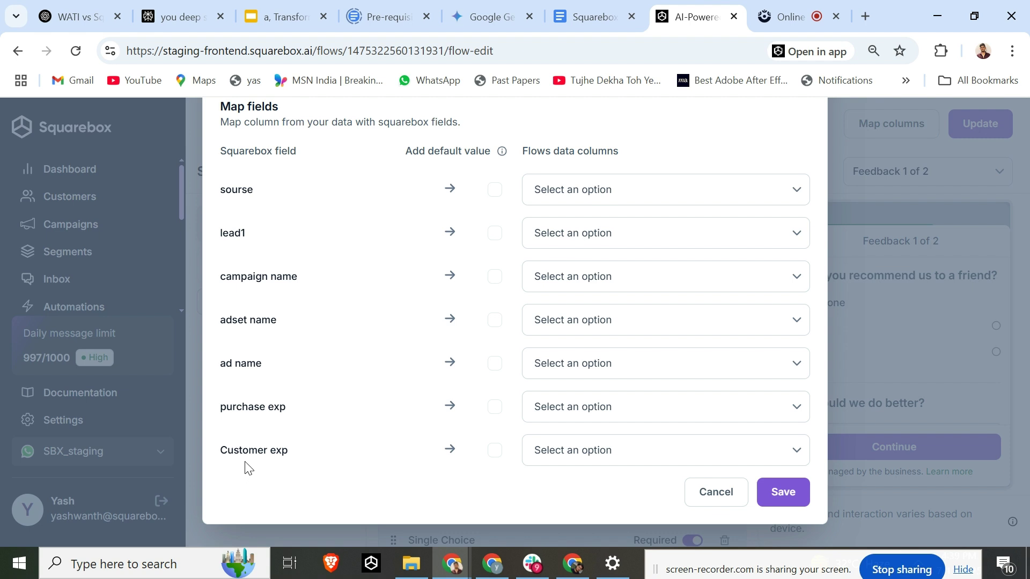
left_click(559, 409)
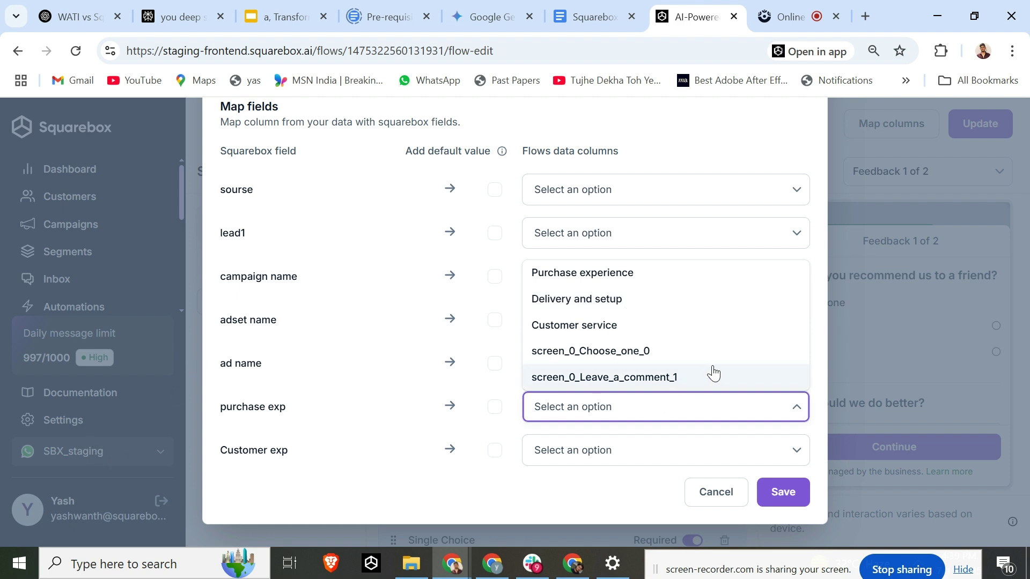
left_click(377, 403)
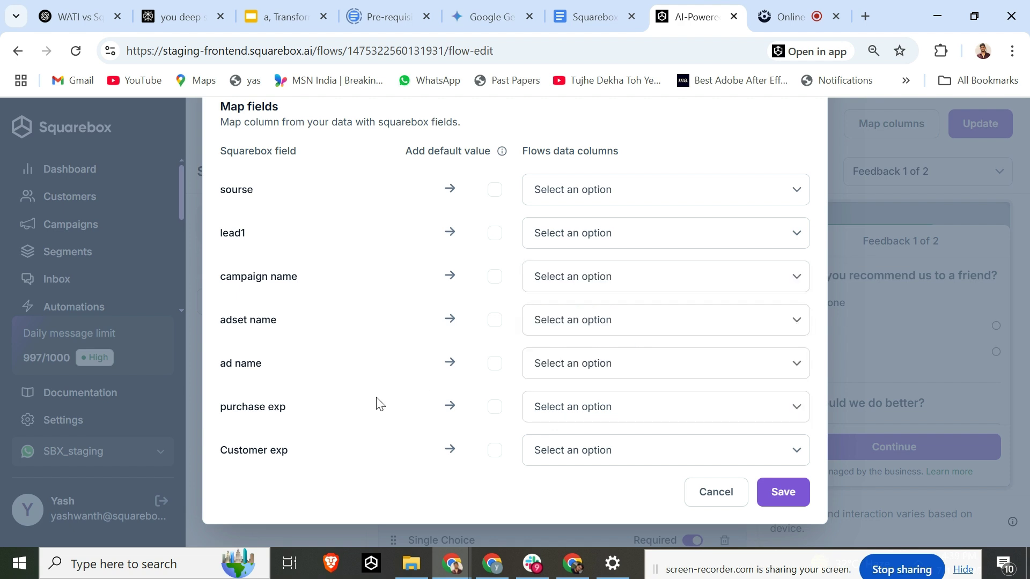
Step: Map purchase exp to the Purchase experience column and Customer exp to Customer service, and save the field mapping
left_click(570, 411)
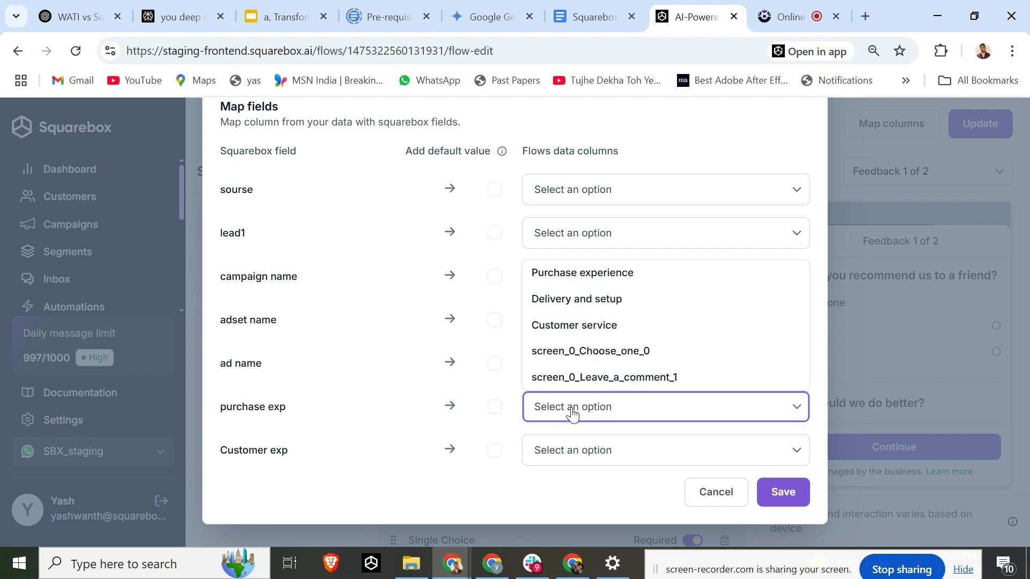
left_click(577, 287)
left_click(575, 451)
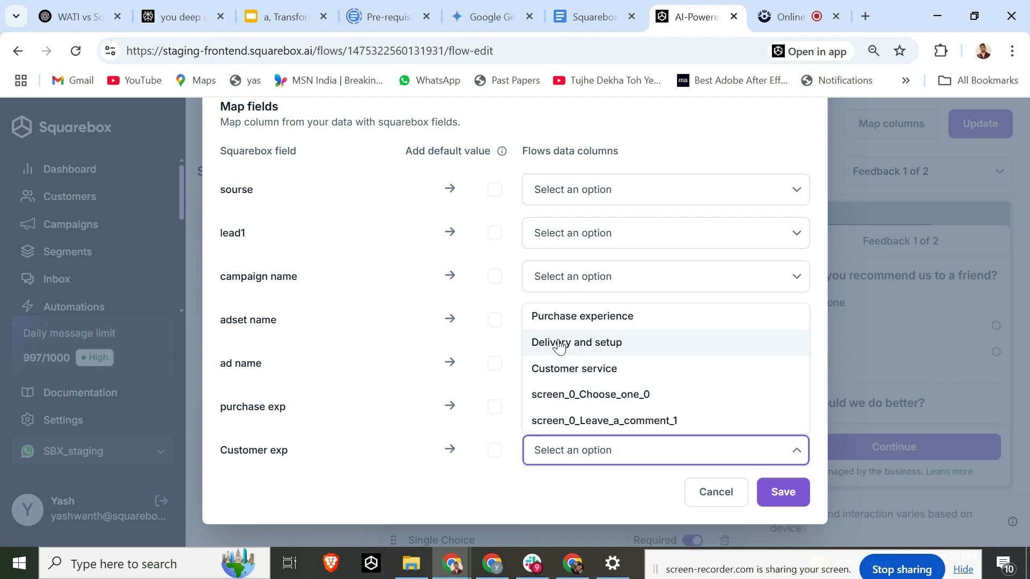
left_click(576, 368)
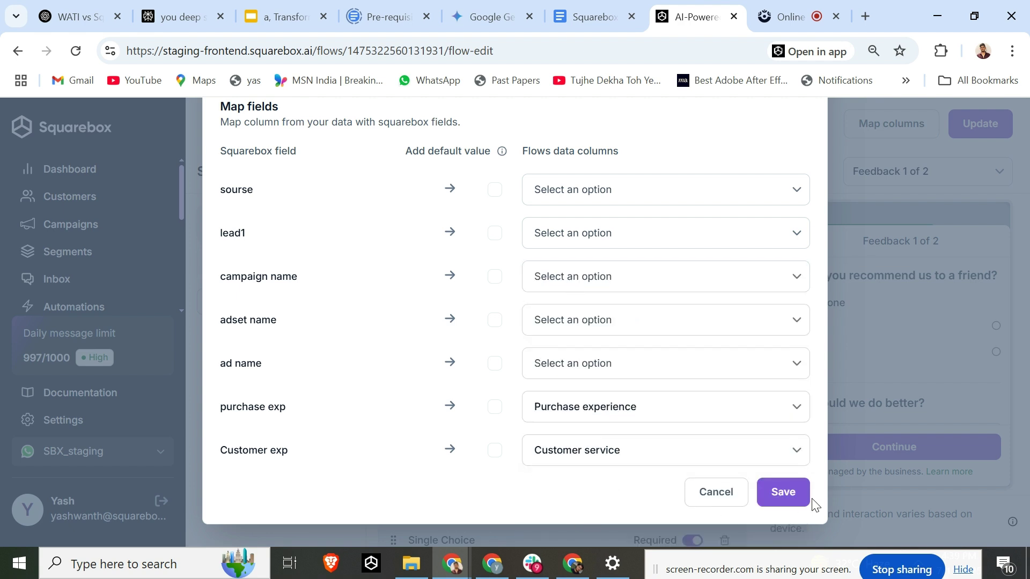
left_click(790, 498)
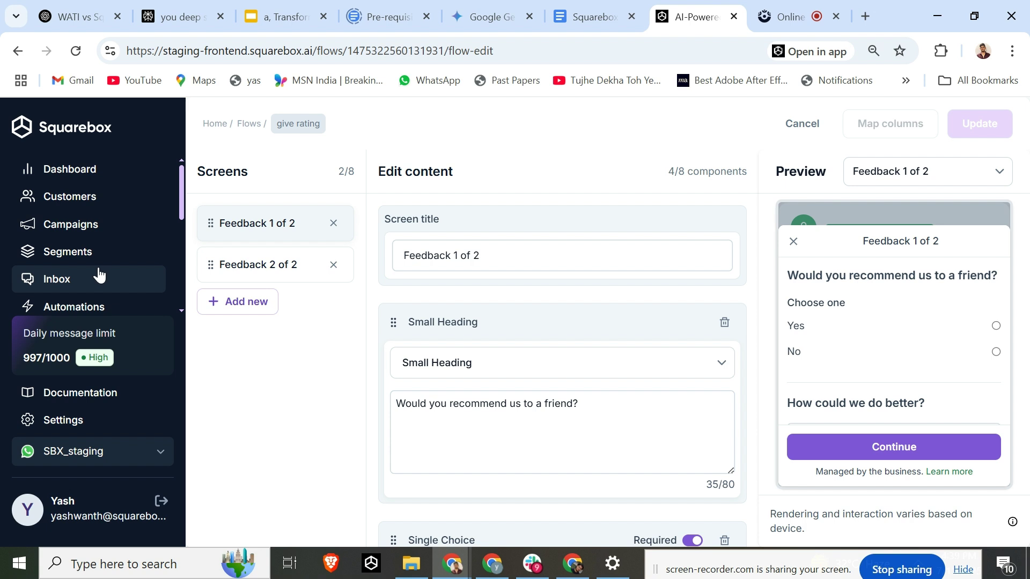
Step: Open the give rating flow from the Flows list and publish it
scroll(100, 274, "down", 3)
left_click(54, 280)
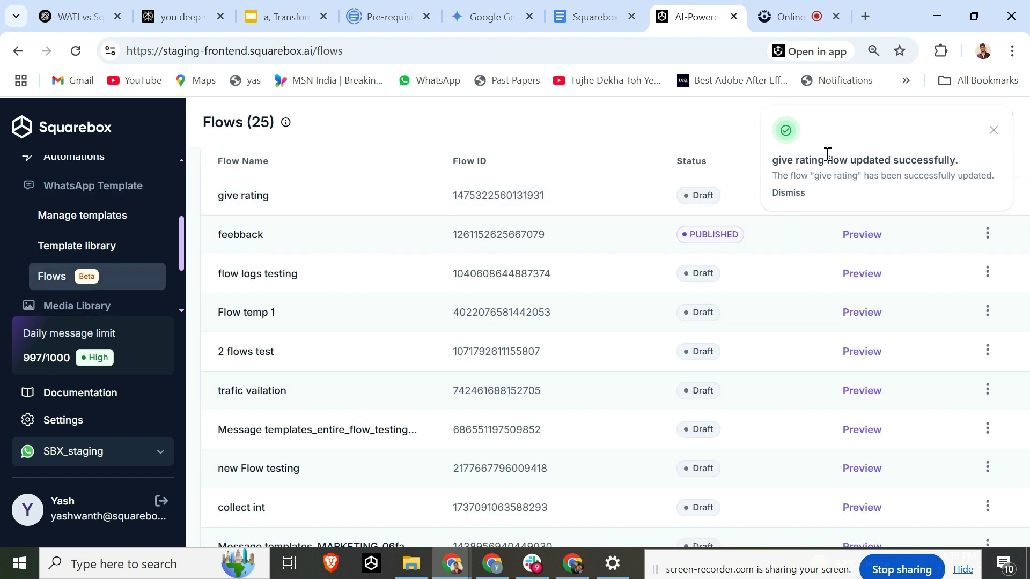
left_click(278, 213)
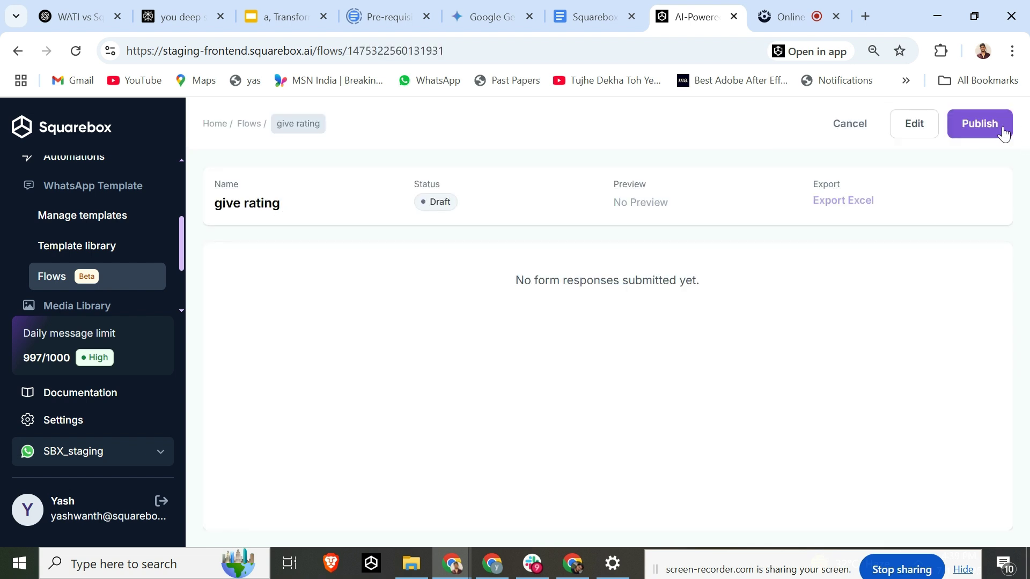
left_click(973, 128)
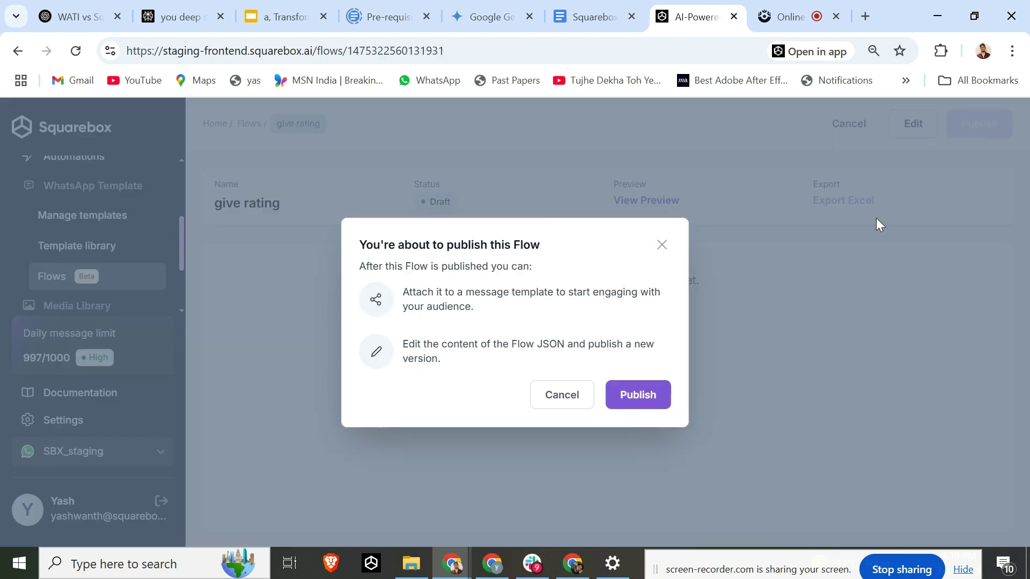
left_click(656, 394)
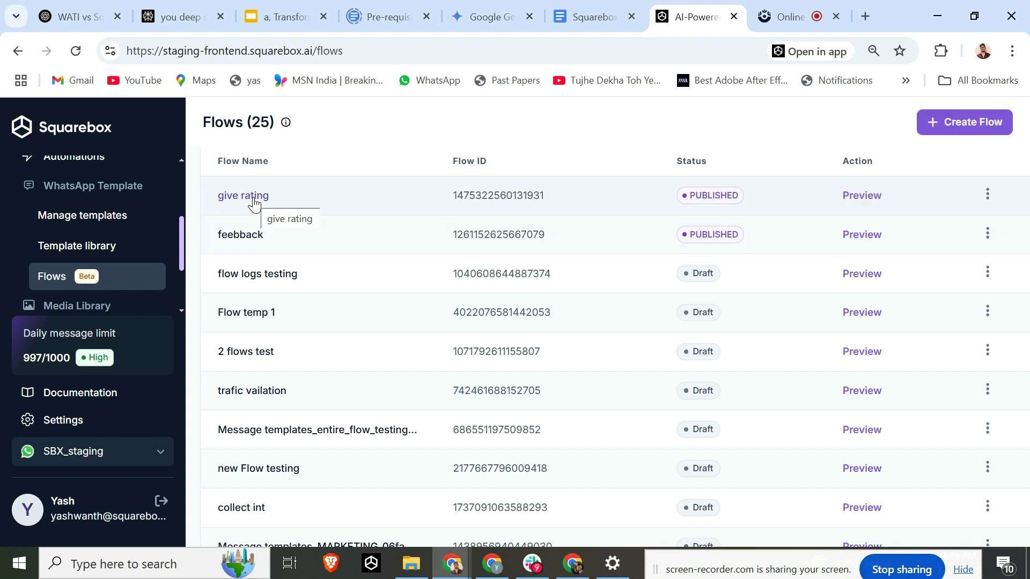
Step: Start a new WhatsApp message template in the Utility category with the Default type and proceed to its details
left_click(67, 221)
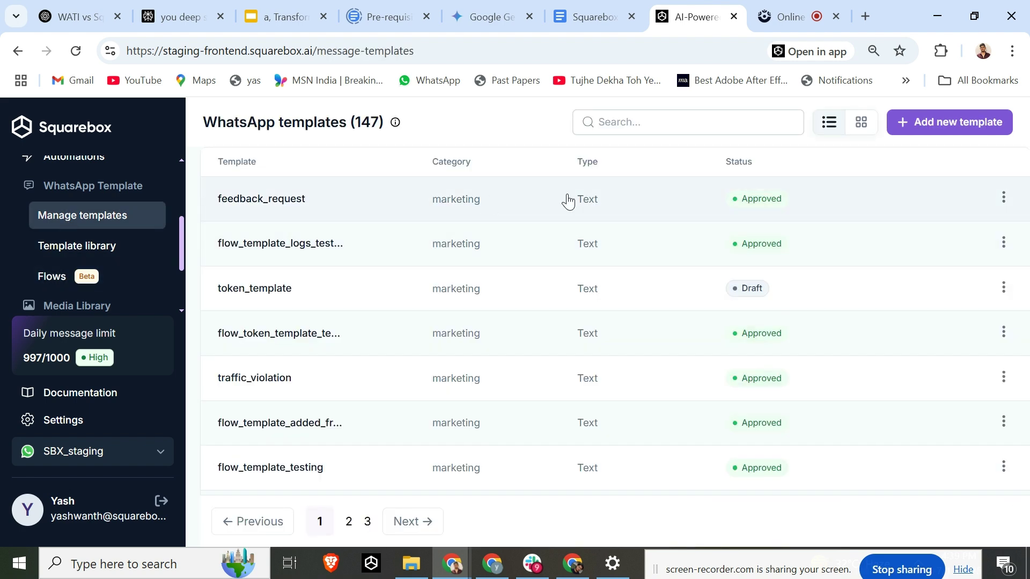
left_click(959, 123)
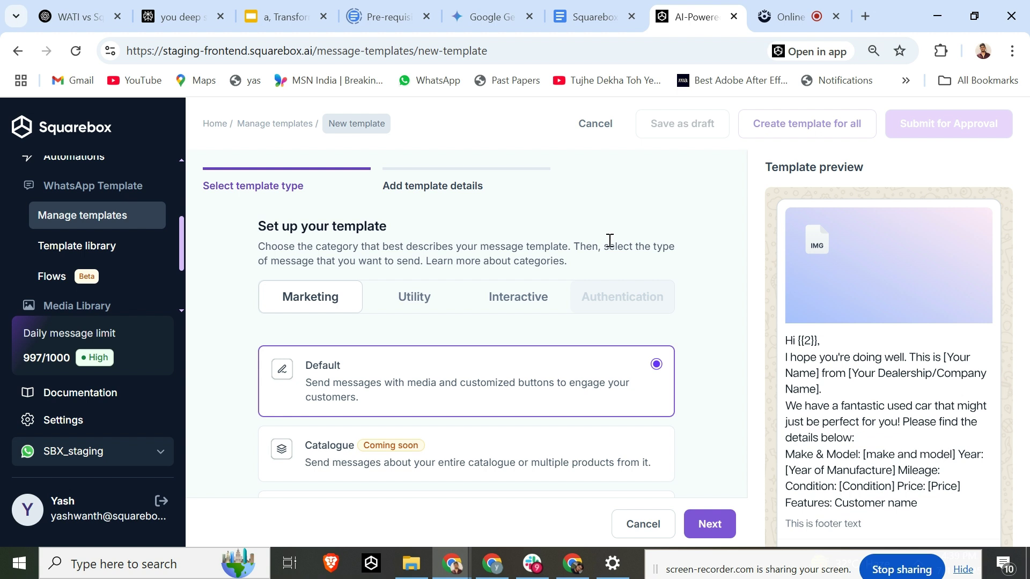
left_click(418, 313)
scroll(563, 408, "down", 1)
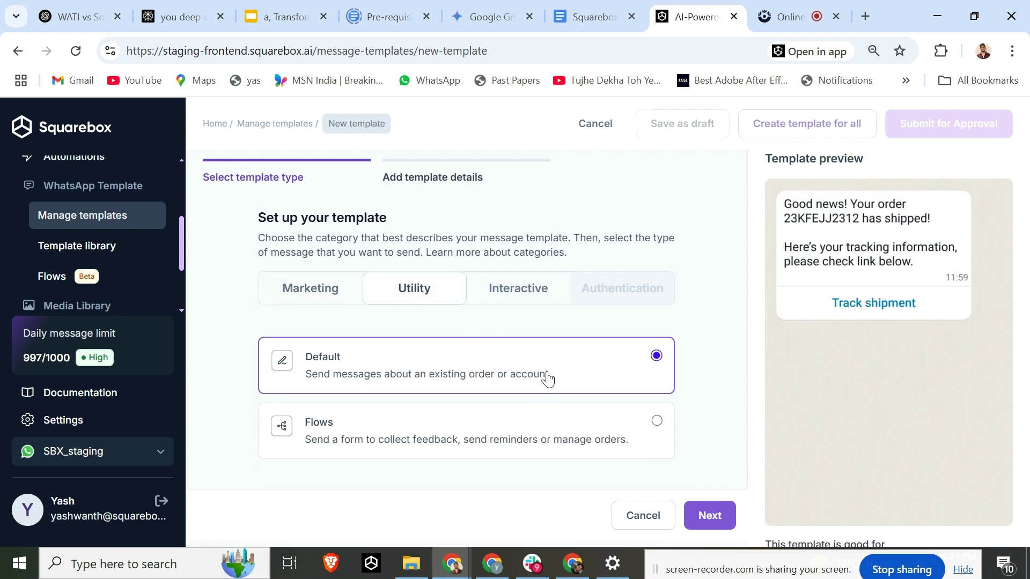
left_click(714, 516)
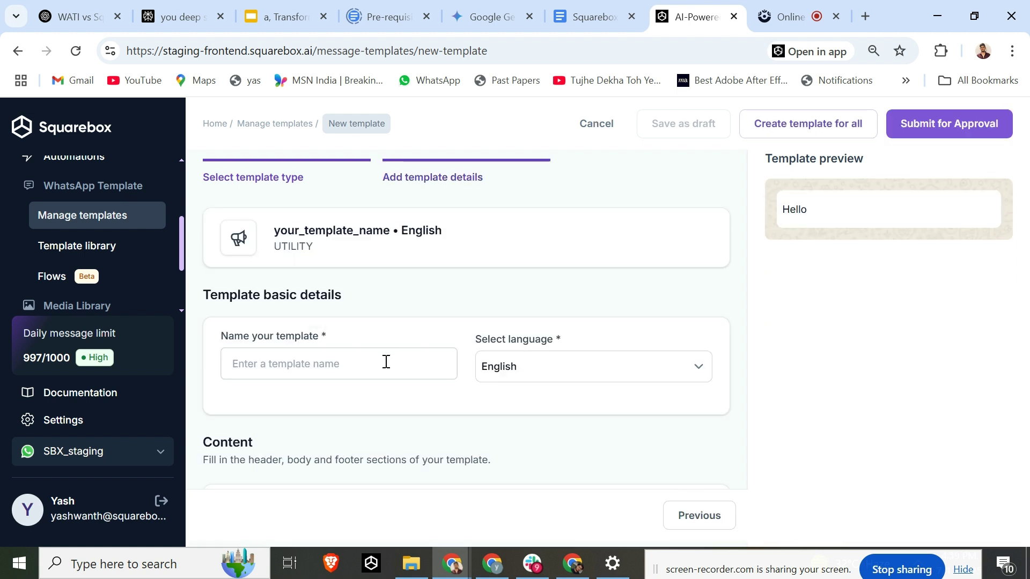
Step: Name the template "get rating" and replace its body text with "give uus rating"
left_click(386, 362)
type("get r")
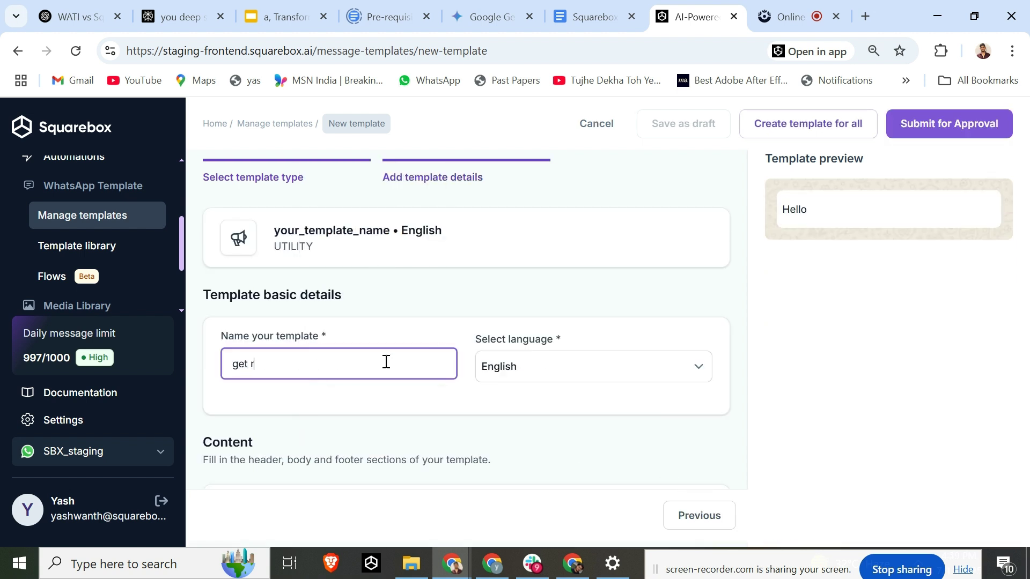
type("ating")
scroll(386, 362, "down", 3)
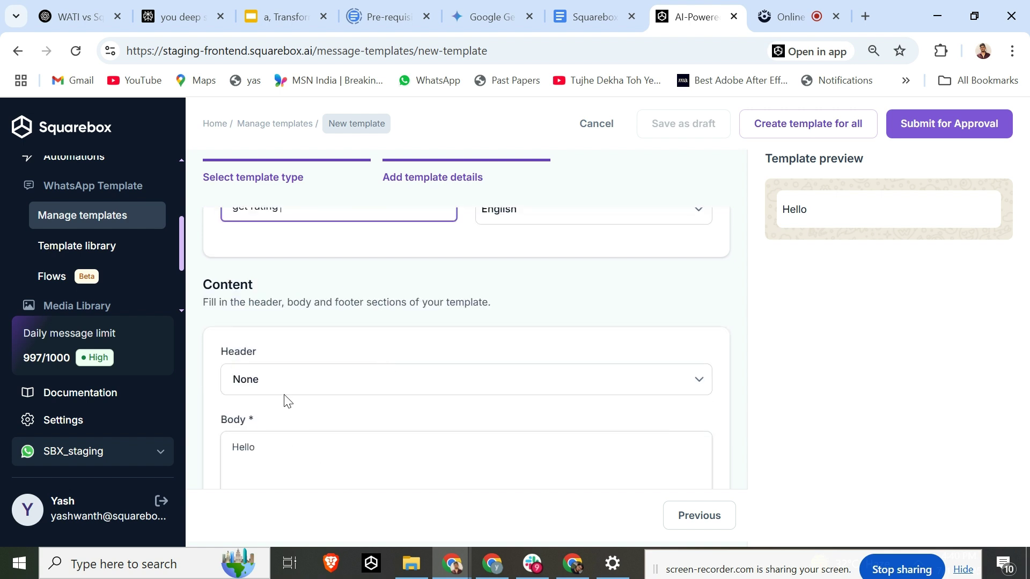
left_click(297, 444)
key("ctrl+a")
type("giv")
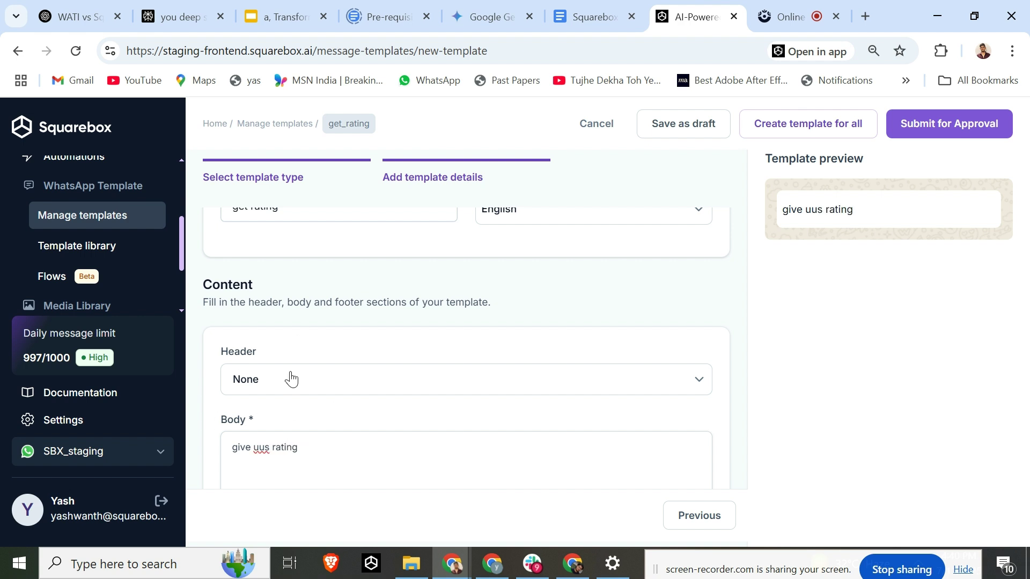
Step: Add a Complete flow button that uses the existing give rating flow, and submit the template for approval
scroll(356, 476, "down", 8)
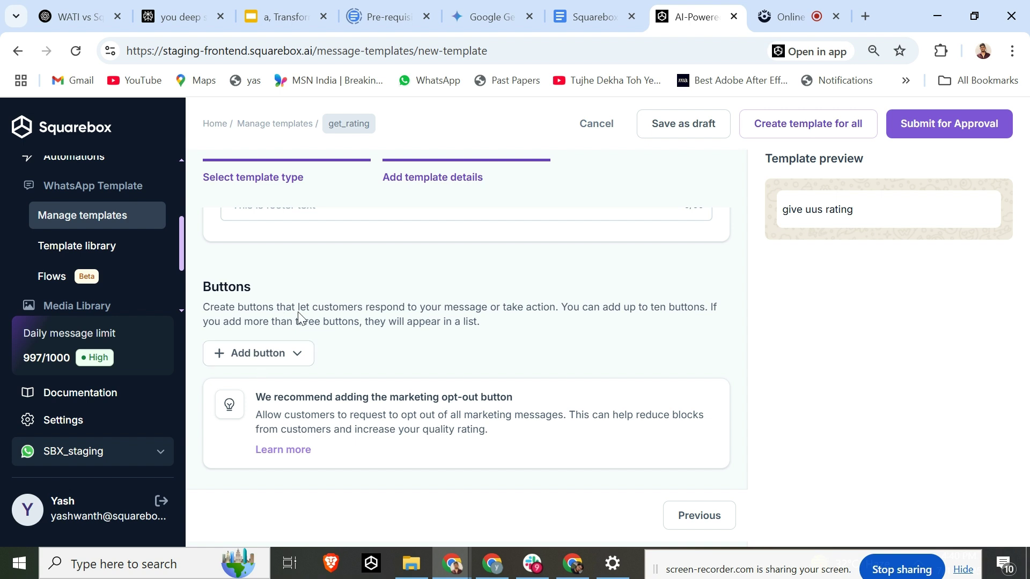
left_click(268, 353)
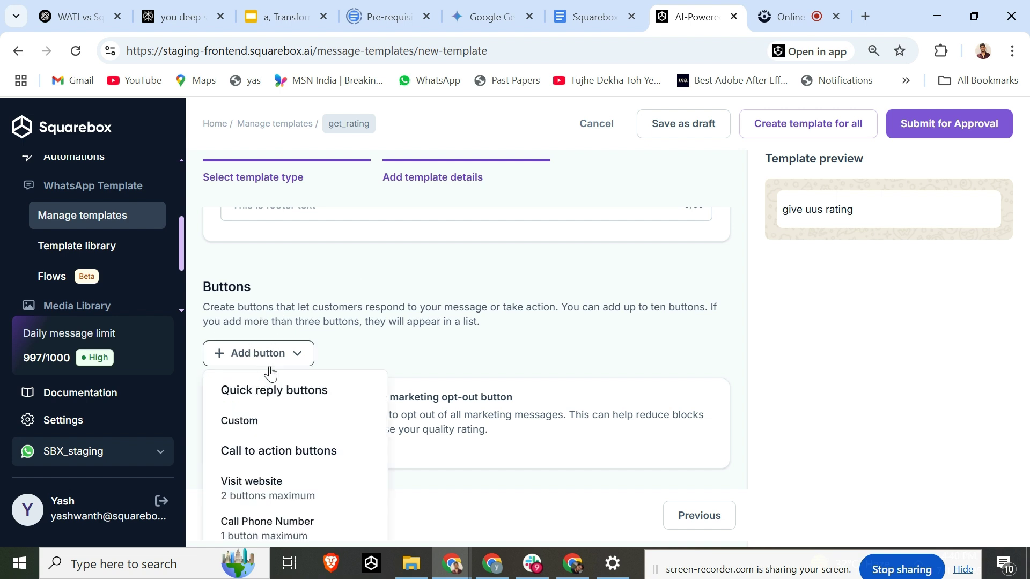
scroll(339, 385, "down", 2)
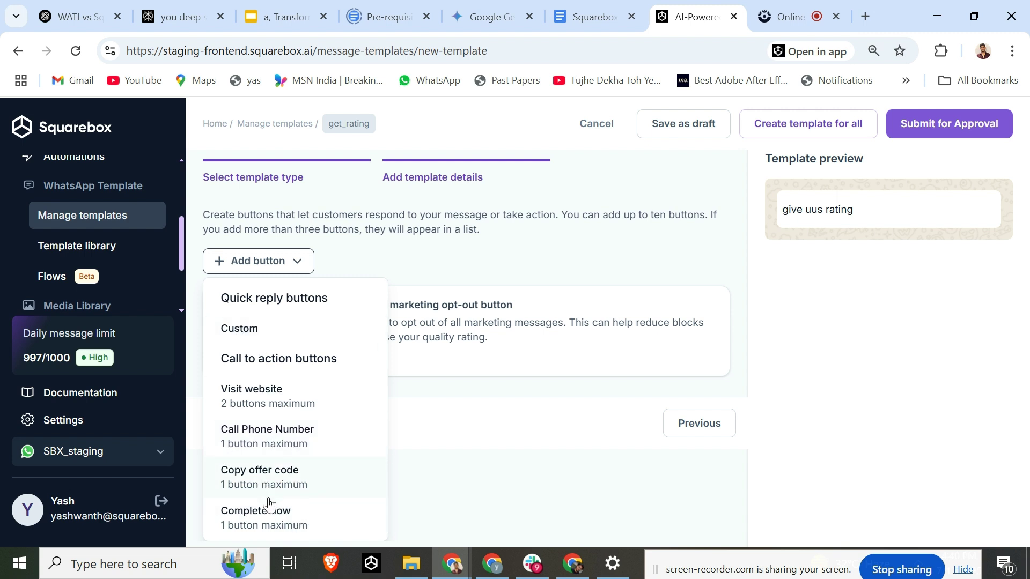
left_click(240, 518)
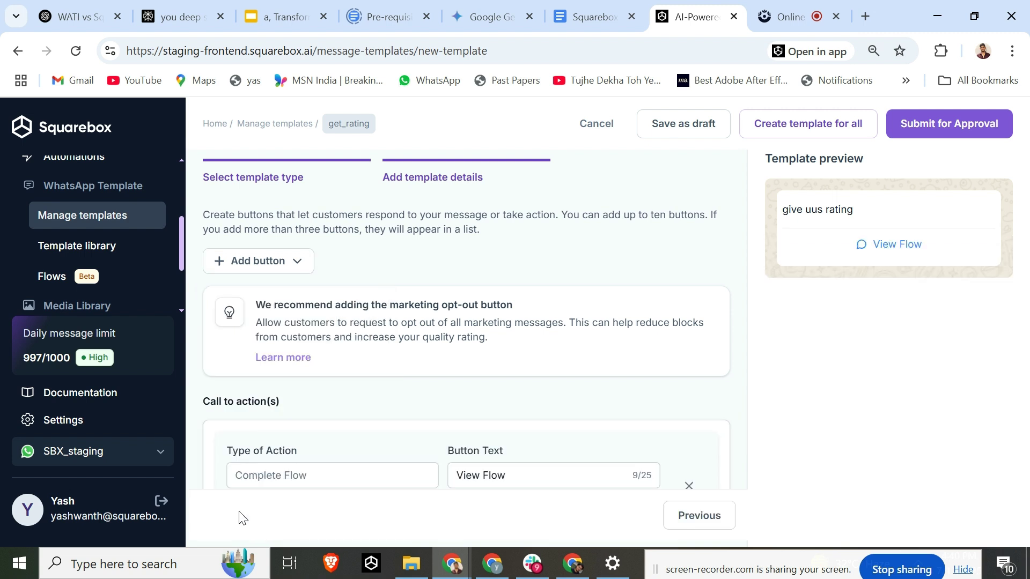
scroll(350, 339, "down", 2)
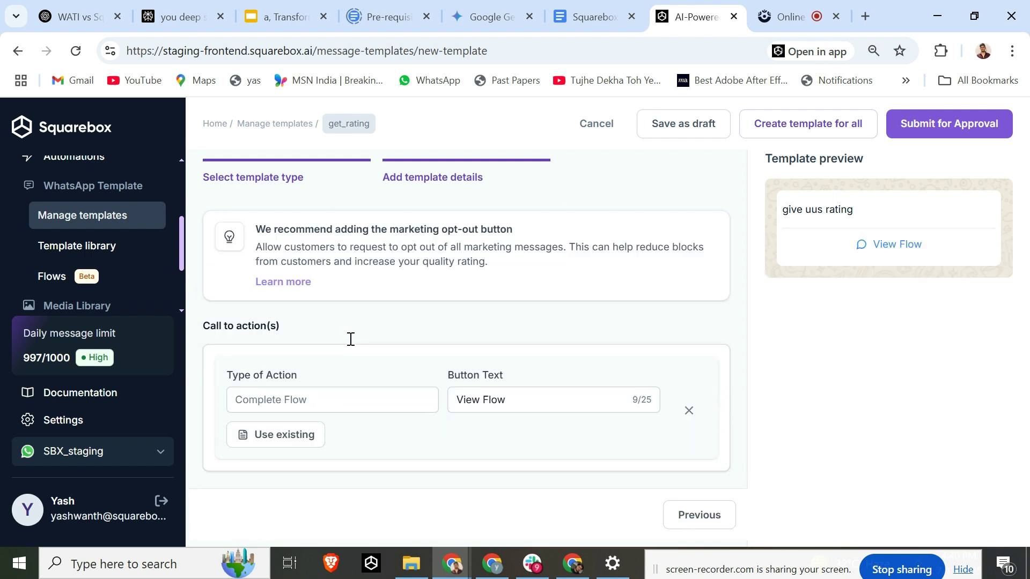
left_click(268, 448)
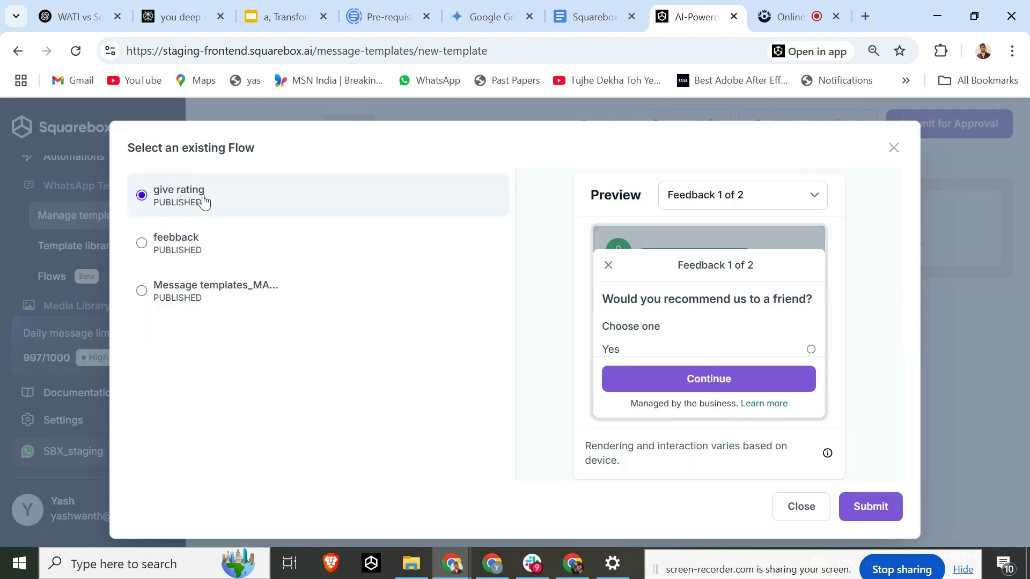
left_click(873, 506)
scroll(606, 368, "down", 1)
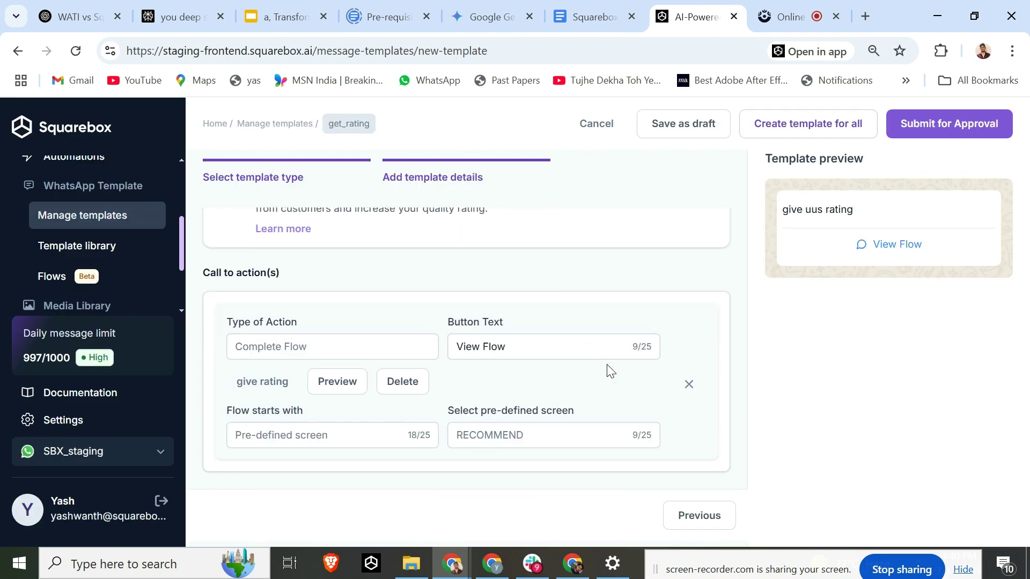
scroll(455, 333, "up", 5)
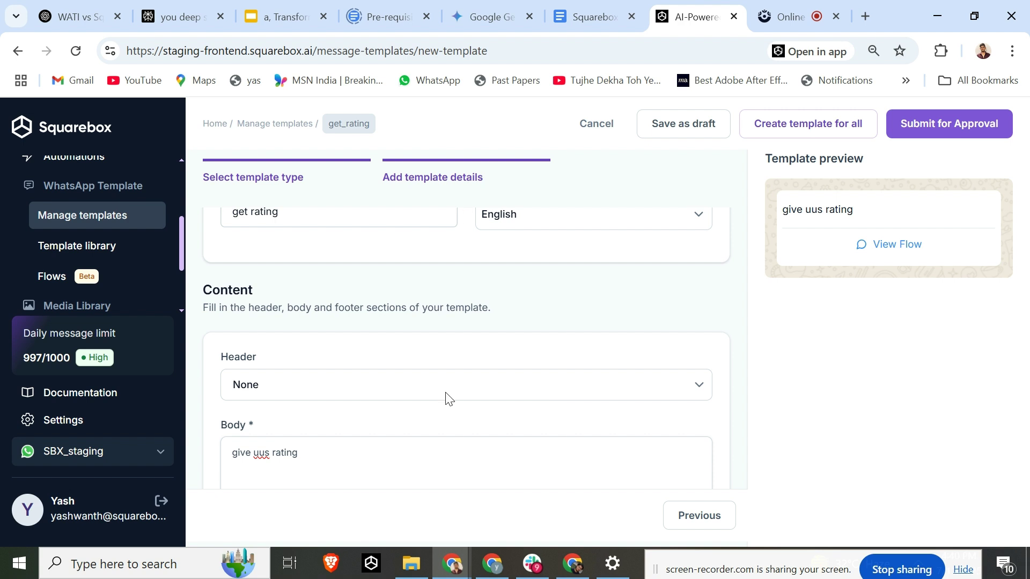
left_click(961, 131)
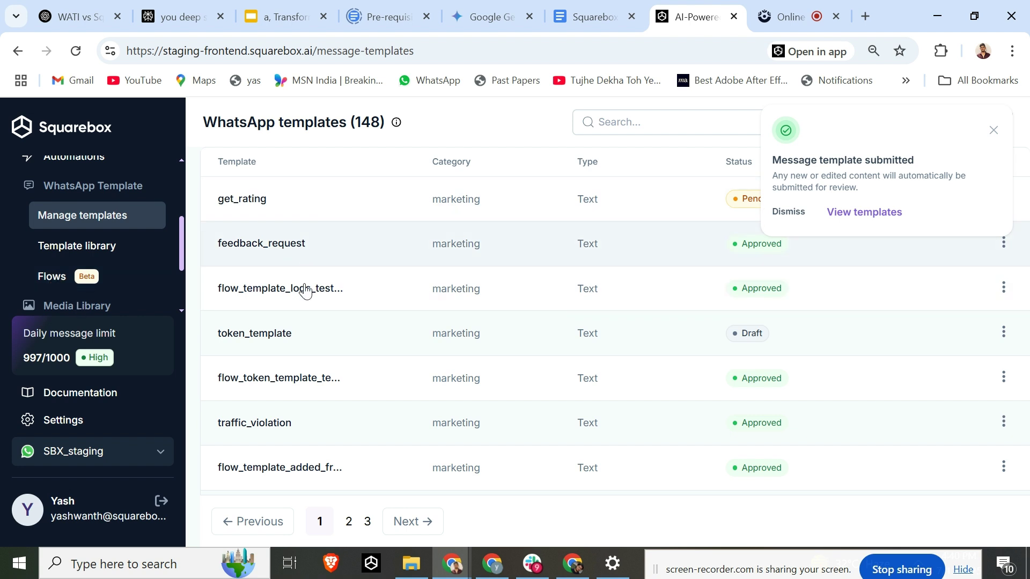
Step: View the preview of the feedback_request template and close it again
left_click(326, 249)
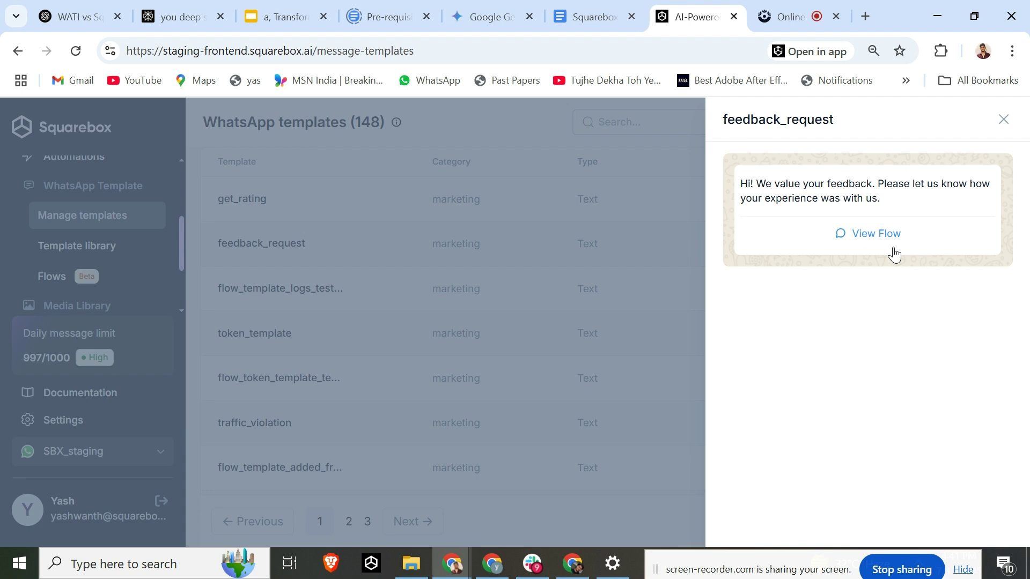
left_click(359, 303)
Step: Examine the Purchase Exp and Customer Exp columns in the Customers table
scroll(102, 258, "up", 3)
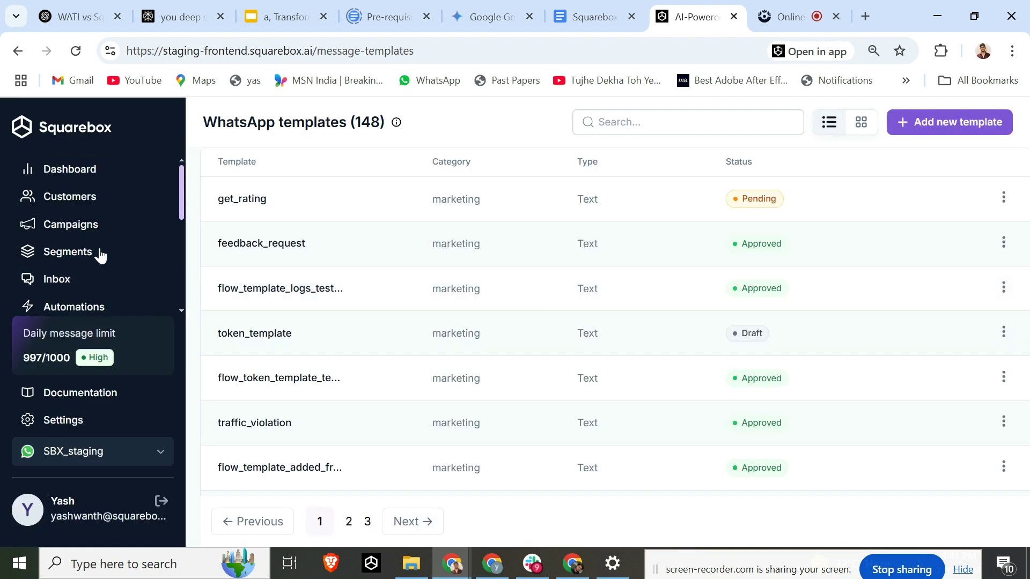
left_click(79, 200)
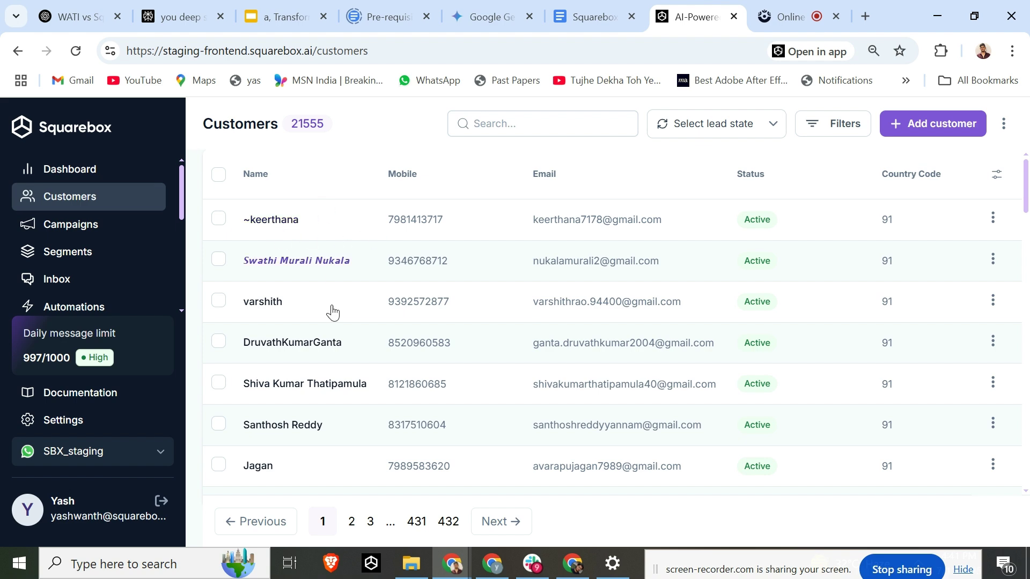
scroll(541, 213, "right", 1)
scroll(543, 215, "right", 10)
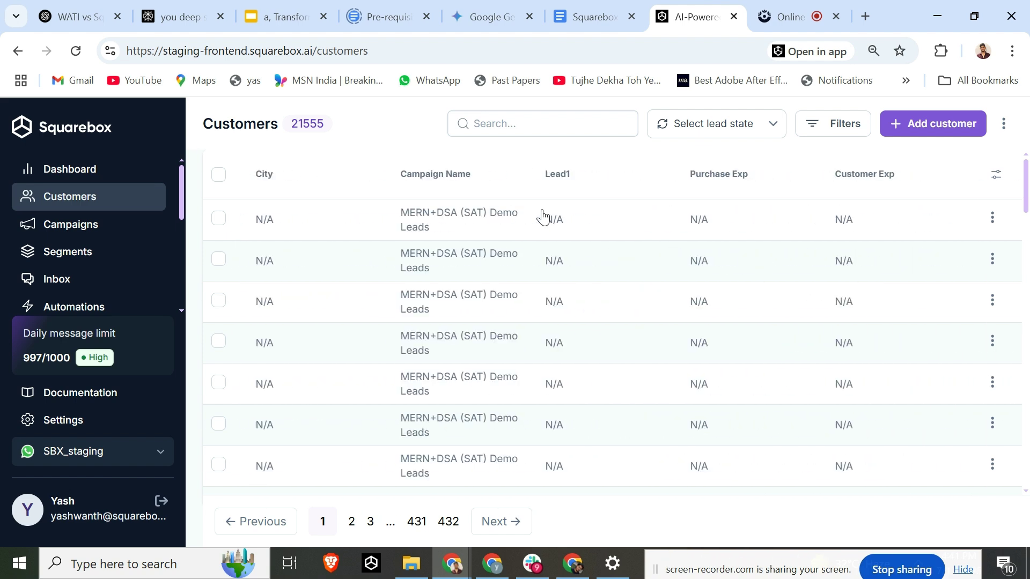
left_click_drag(684, 187, 770, 184)
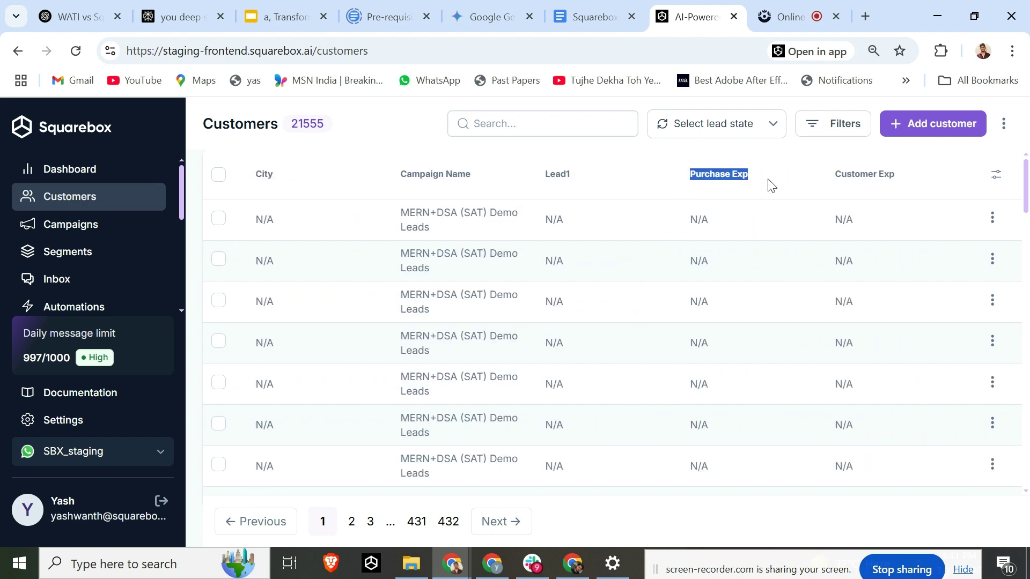
left_click_drag(831, 169, 906, 182)
left_click(906, 183)
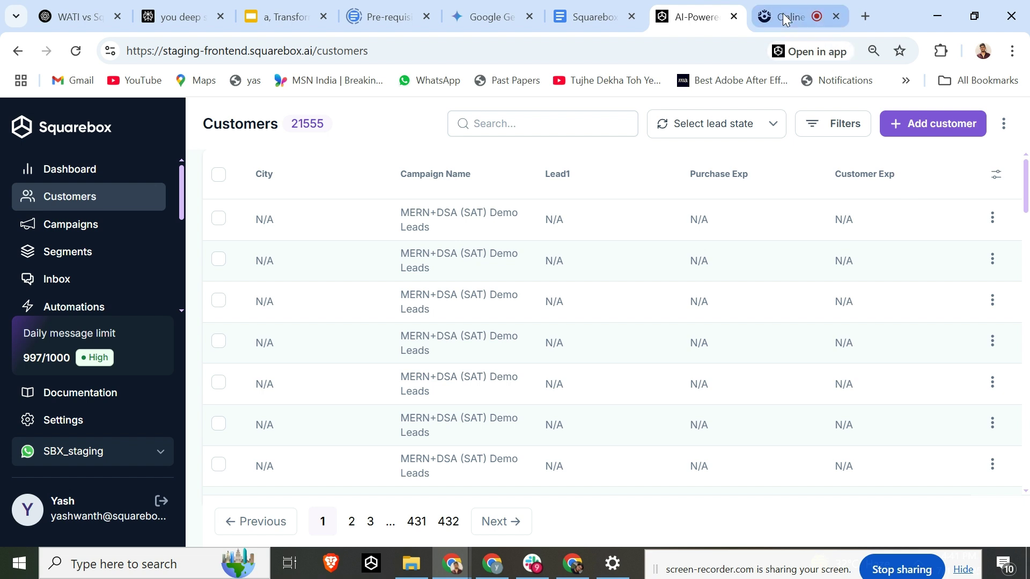
mouse_move(783, 14)
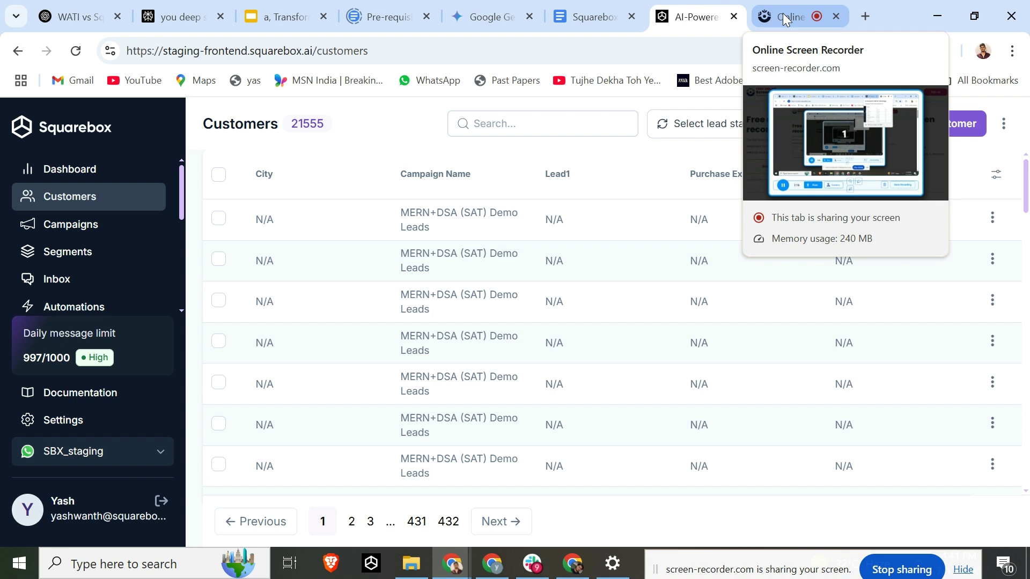
left_click(783, 14)
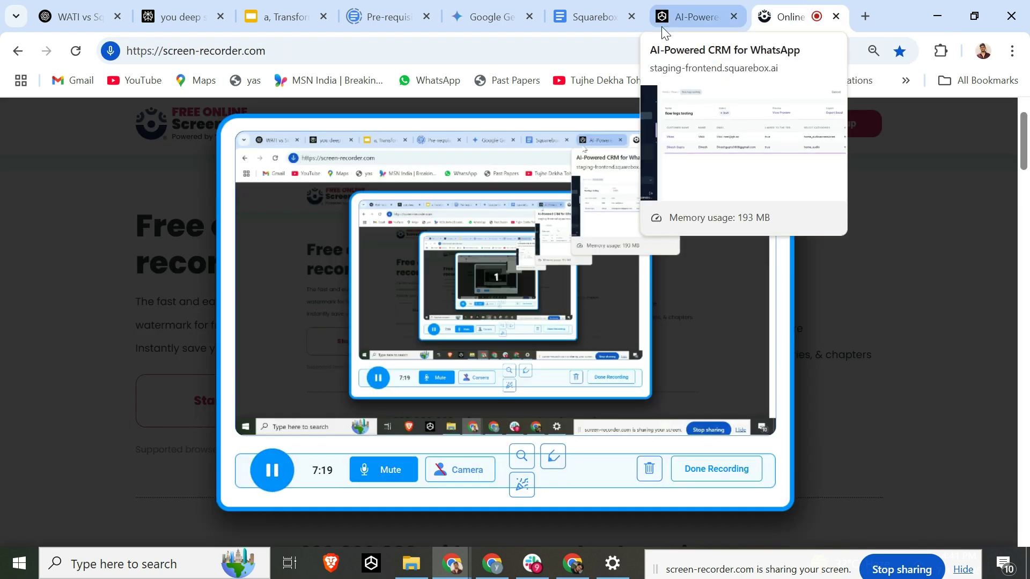
left_click(661, 24)
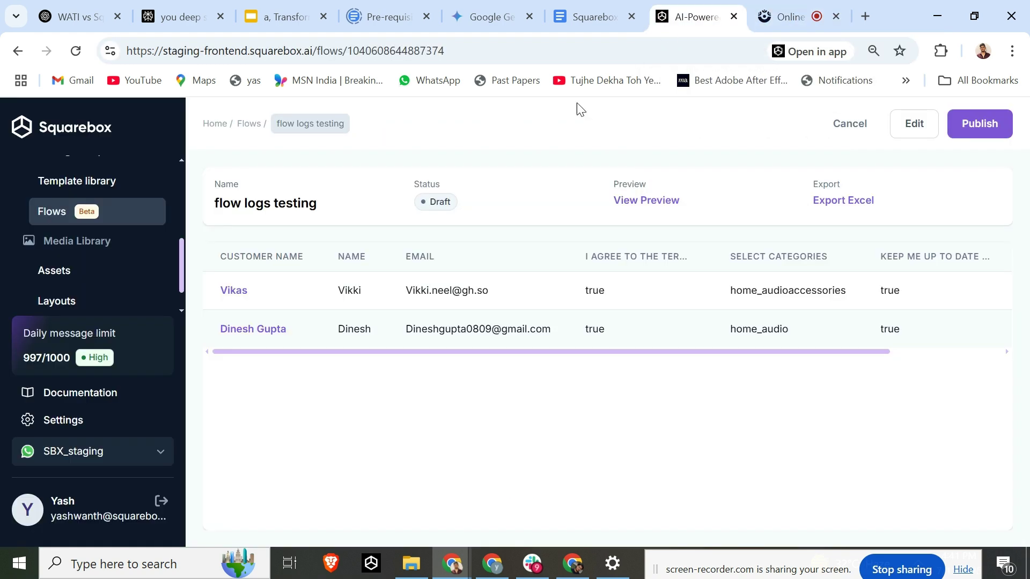
Step: Open the flow logs testing flow and examine its submitted form responses across to the Submitted at column
left_click(38, 221)
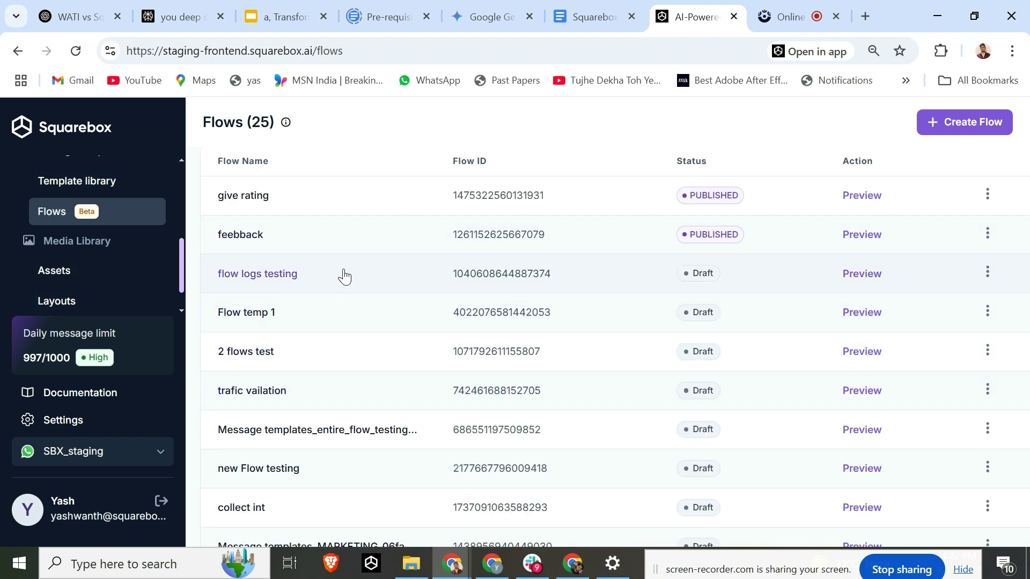
left_click(293, 269)
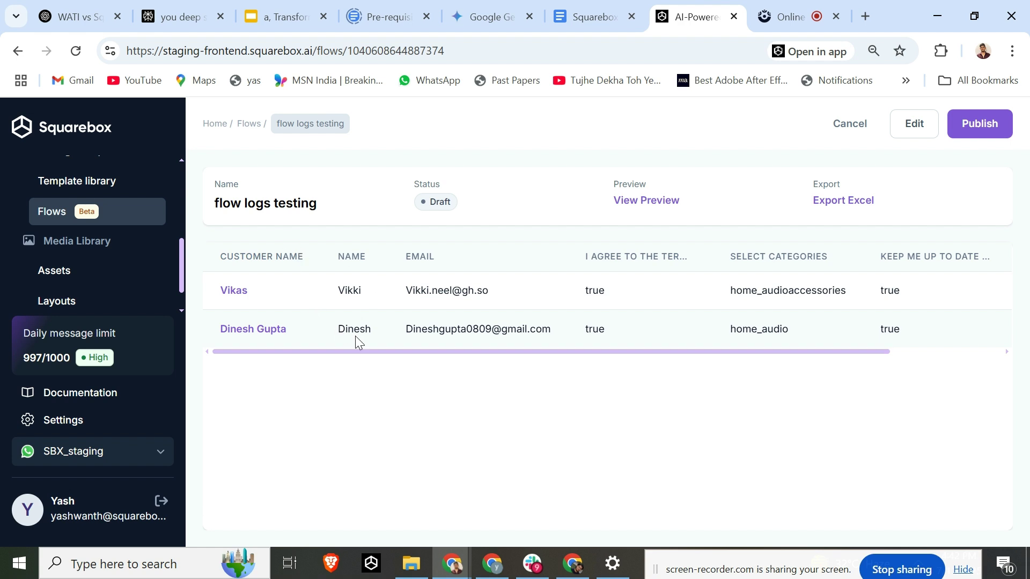
left_click_drag(375, 352, 508, 368)
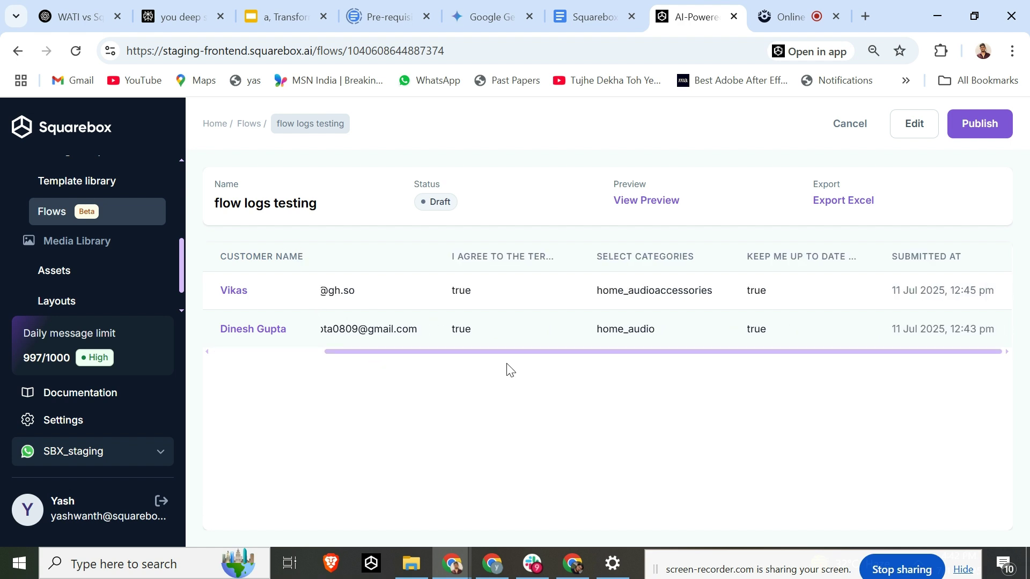